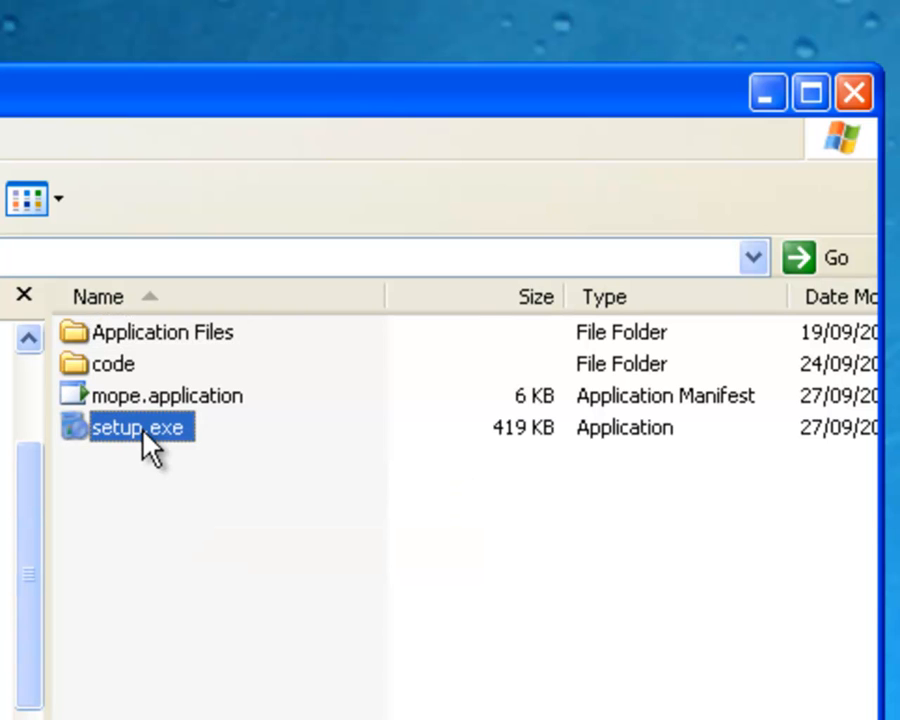
# Run setup.exe from the MOPE folder and install the mope application despite its unverified publisher.
pyautogui.doubleClick(158, 442)
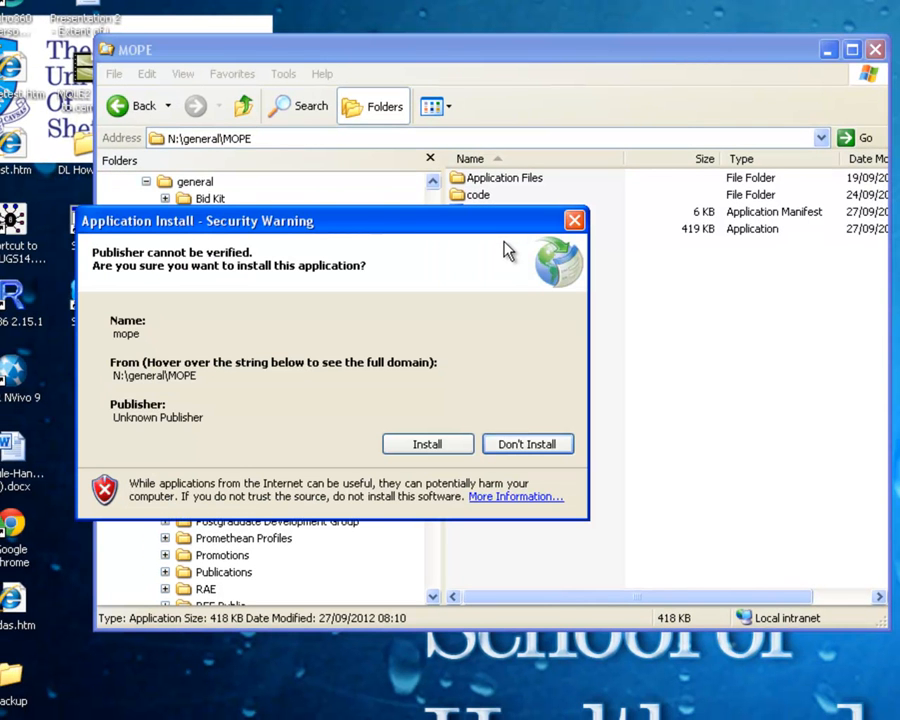
pyautogui.click(413, 446)
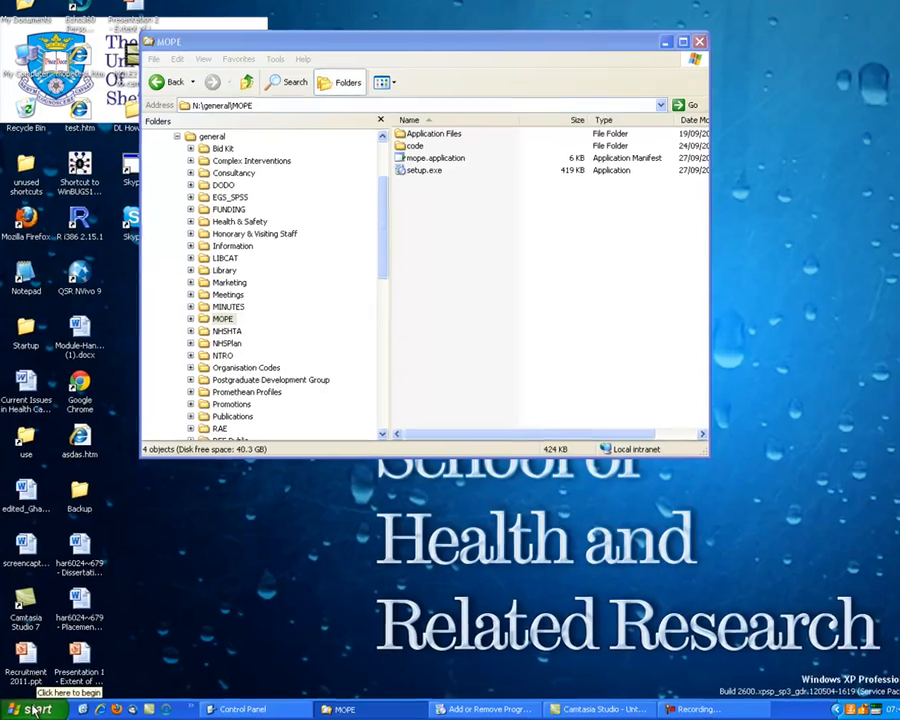
# Pin the newly installed mope program to the Start menu's frequently used programs and launch it from there.
pyautogui.click(35, 710)
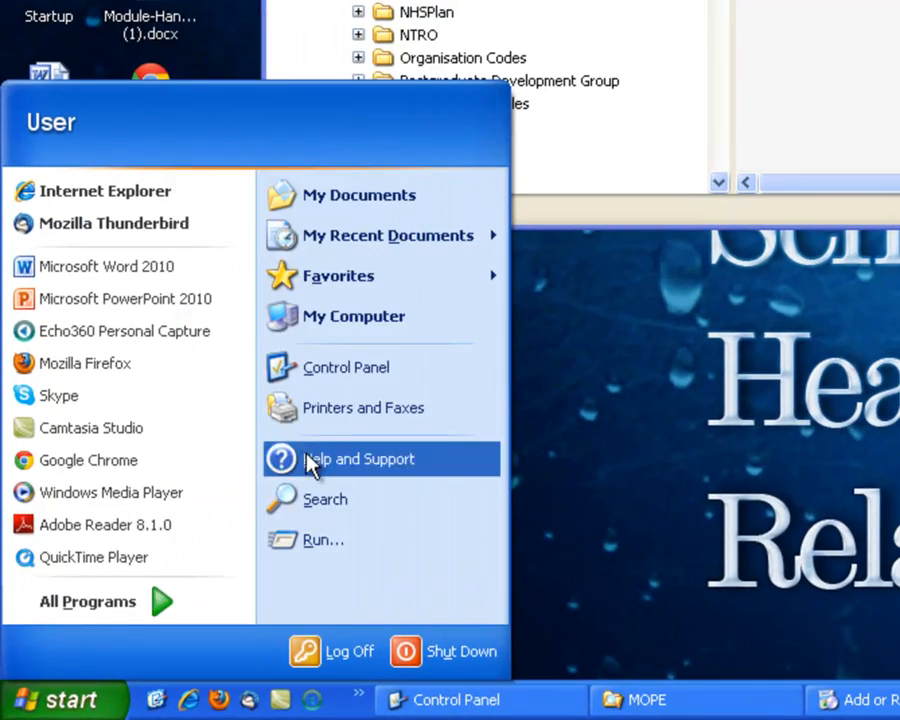
pyautogui.moveTo(95, 601)
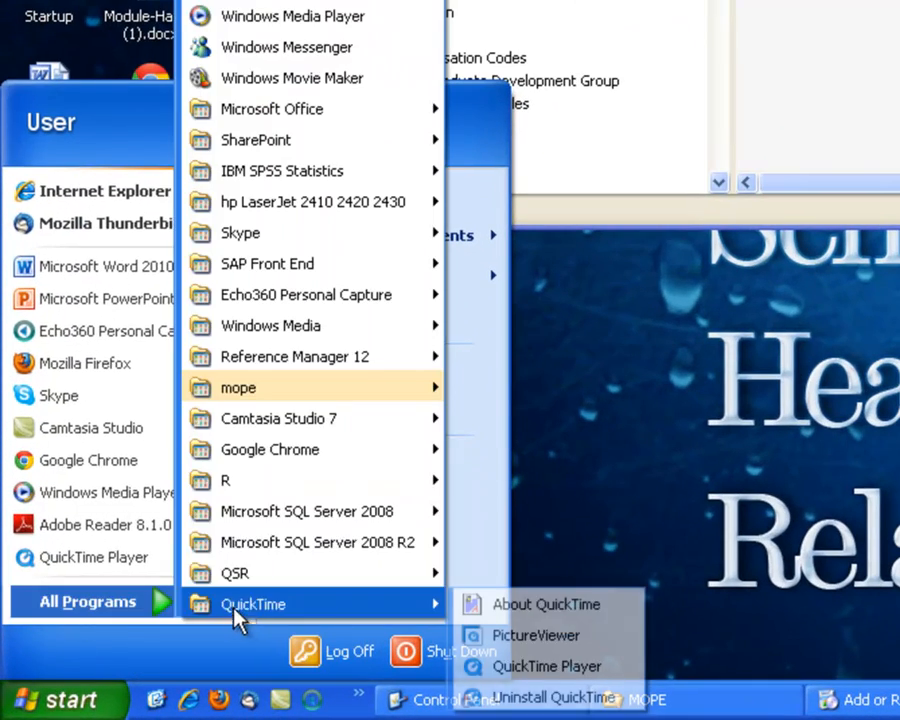
pyautogui.moveTo(289, 395)
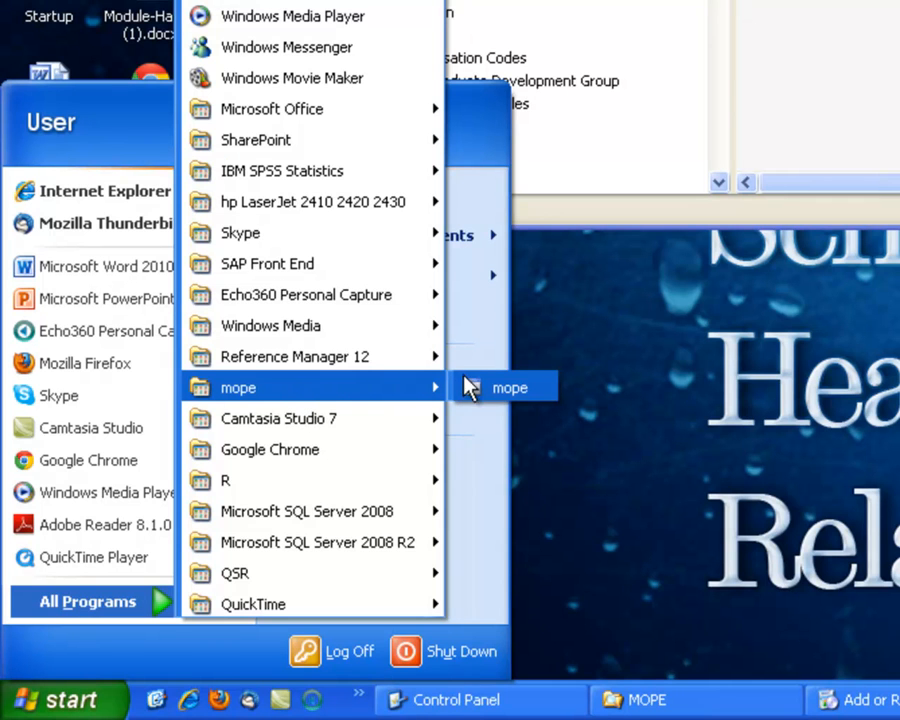
pyautogui.moveTo(488, 388); pyautogui.dragTo(62, 250)
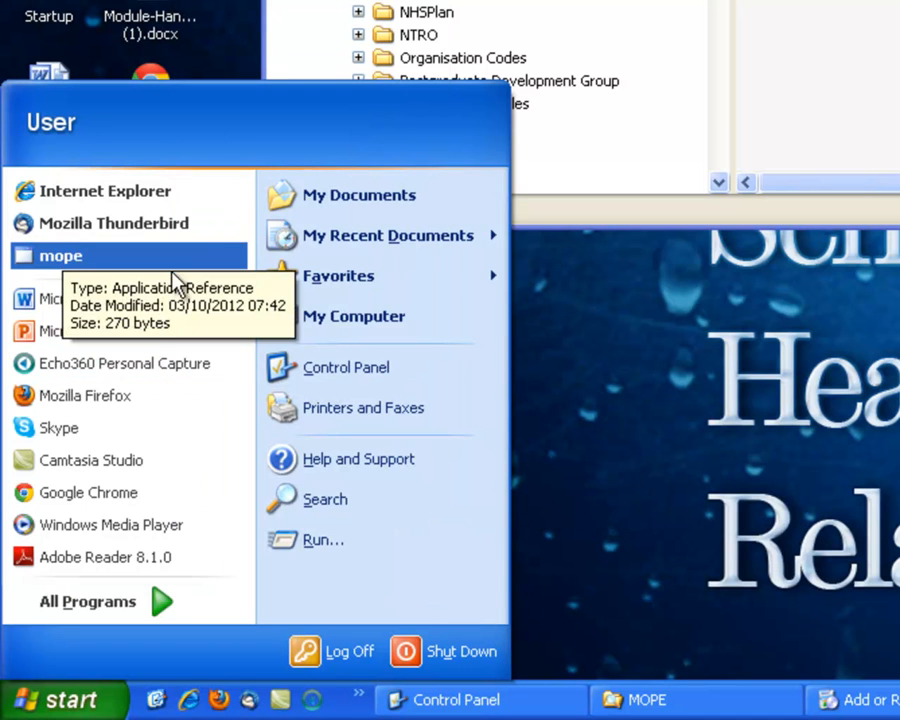
pyautogui.press('Escape')
pyautogui.click(90, 699)
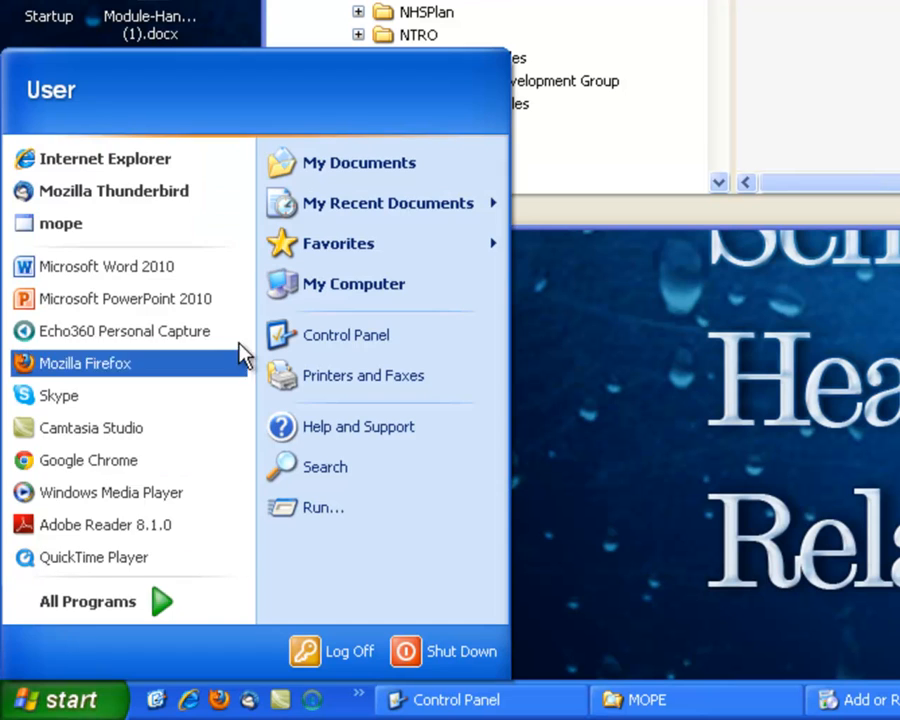
pyautogui.click(168, 224)
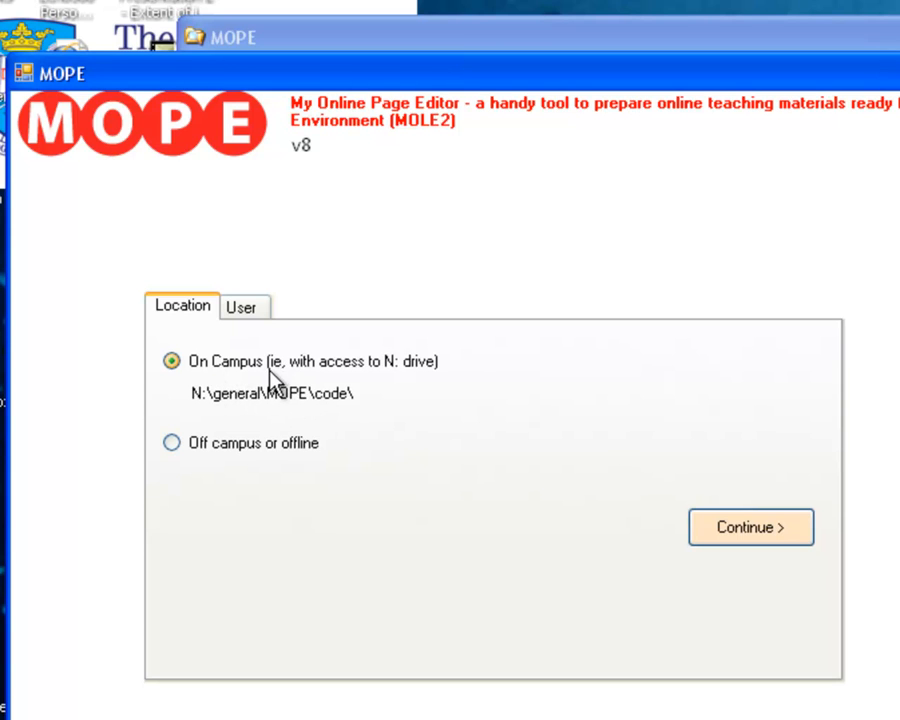
pyautogui.click(223, 442)
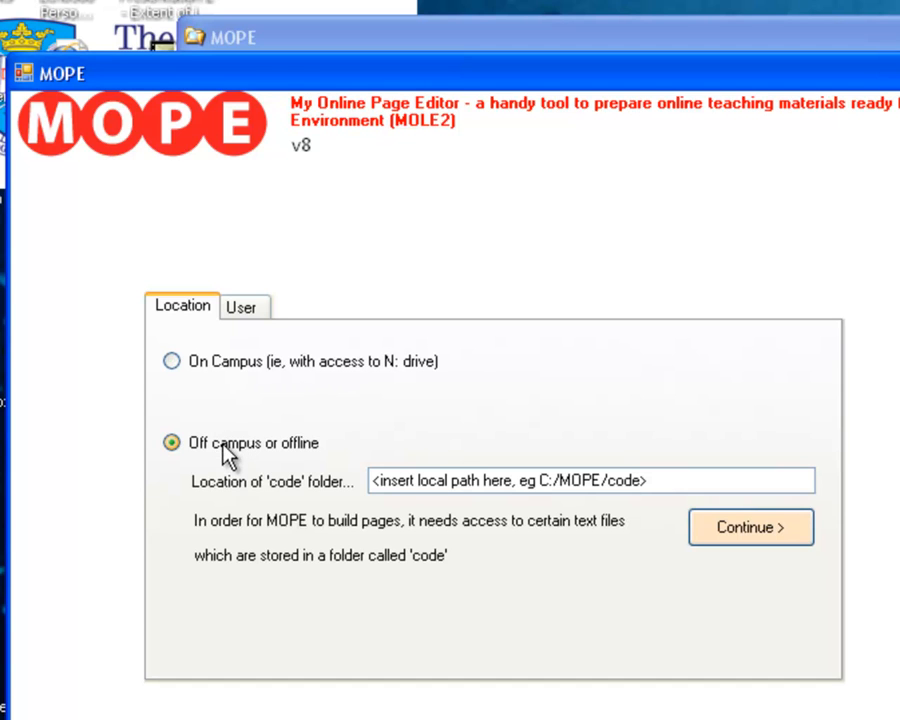
pyautogui.click(670, 481)
pyautogui.moveTo(645, 478); pyautogui.dragTo(266, 470)
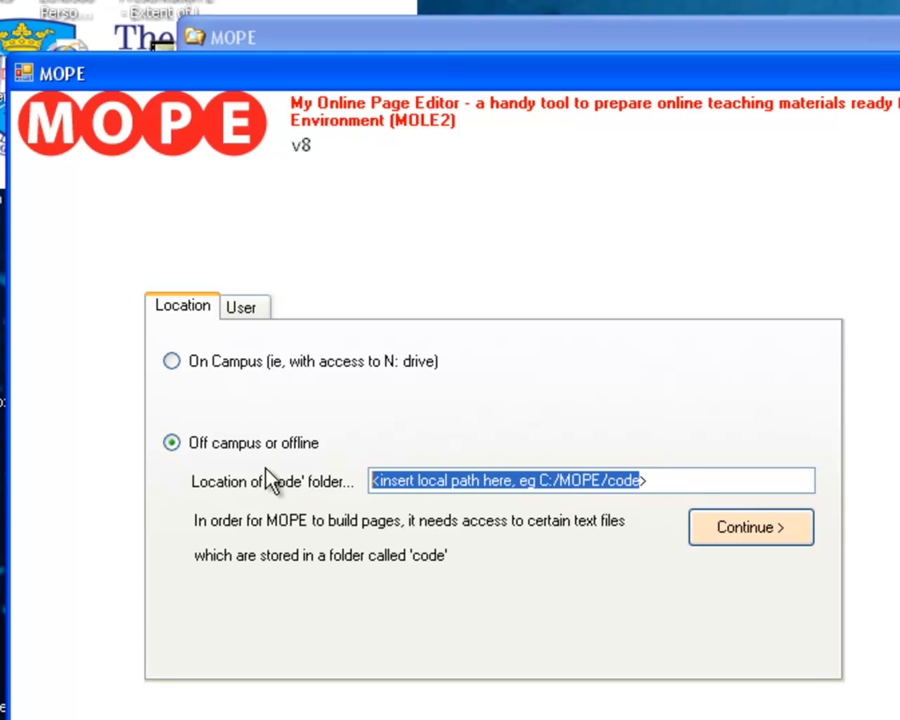
# Set the location to On Campus with access to the N: drive and continue to the user selection.
pyautogui.click(283, 370)
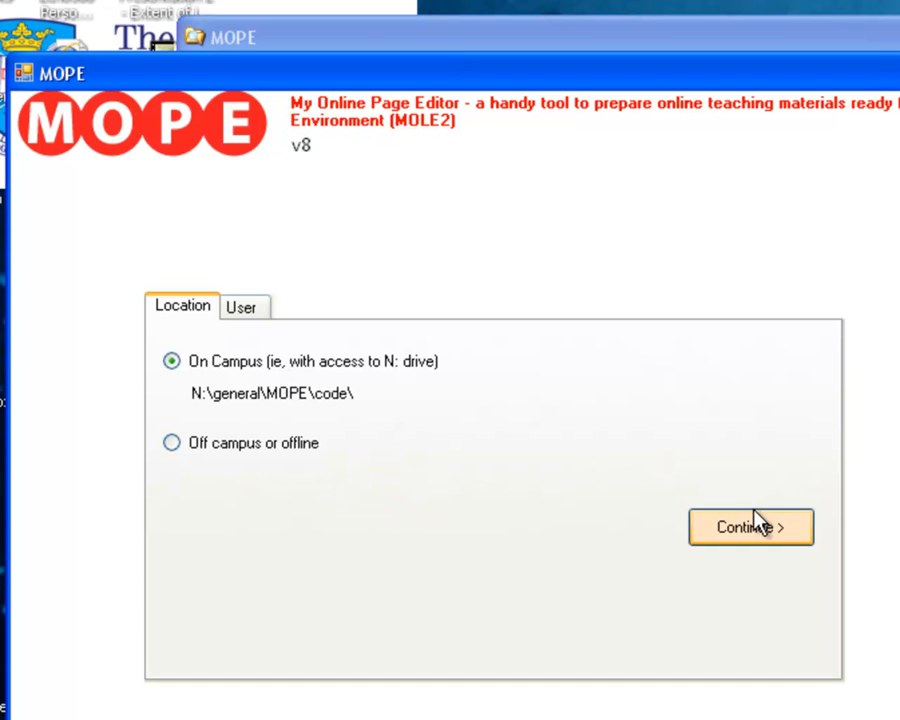
pyautogui.click(755, 520)
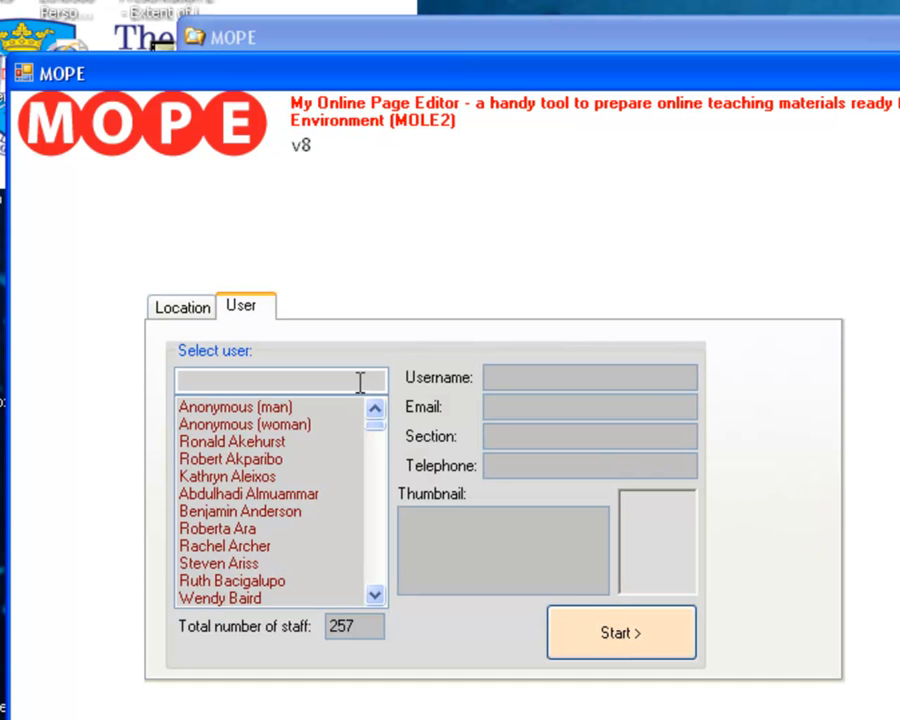
# Search the staff list by the user's first name and select the matching entry.
pyautogui.moveTo(378, 424); pyautogui.dragTo(376, 382)
pyautogui.click(286, 374)
pyautogui.write('luke')
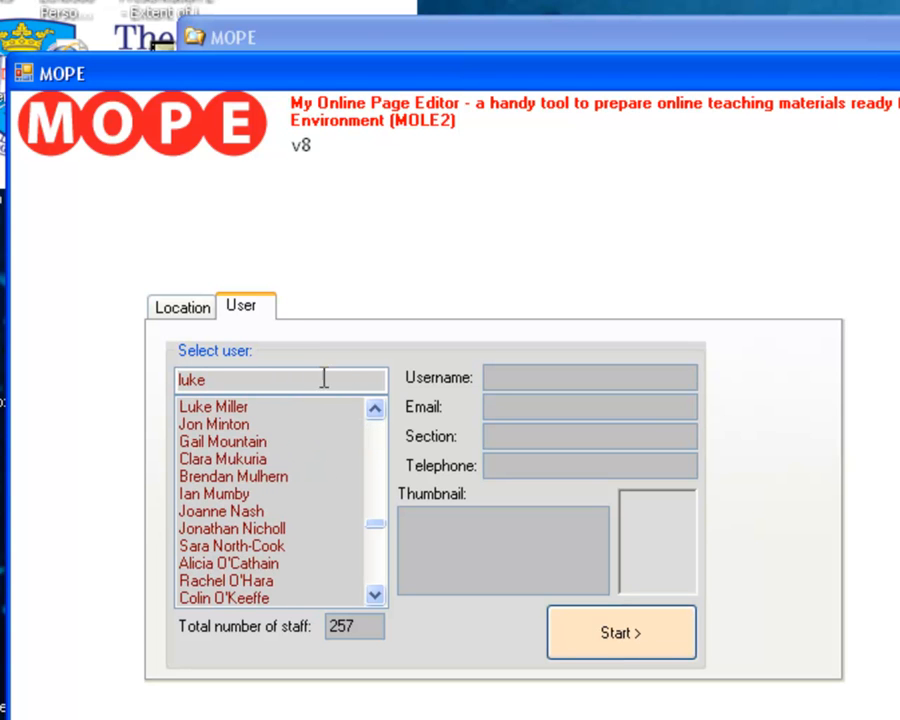
pyautogui.click(268, 407)
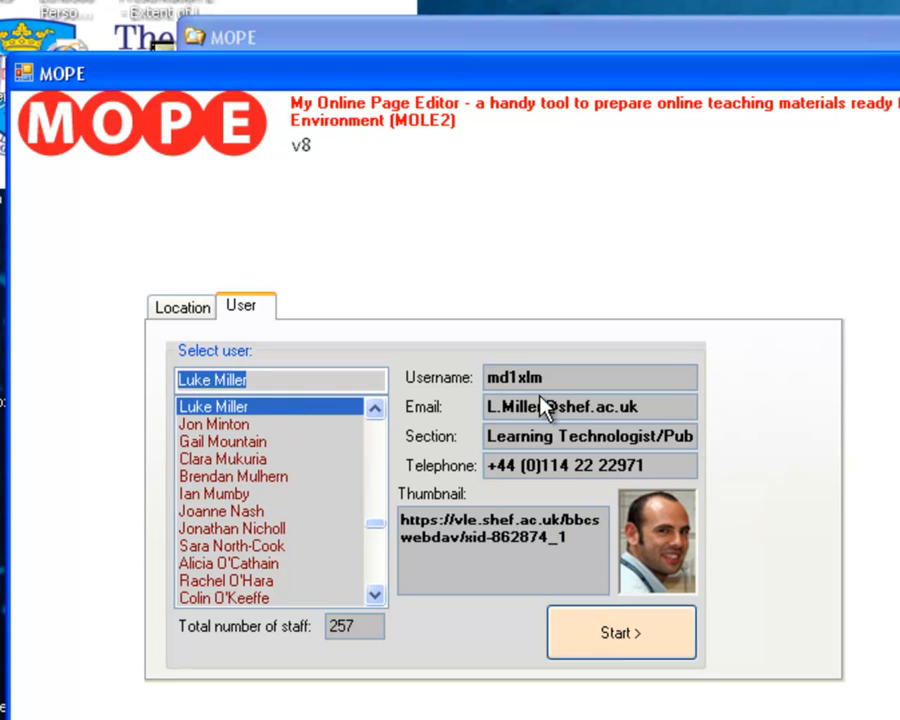
# Examine the selected user's username and thumbnail link, and view the details and photos of two other staff members.
pyautogui.moveTo(541, 377); pyautogui.dragTo(479, 368)
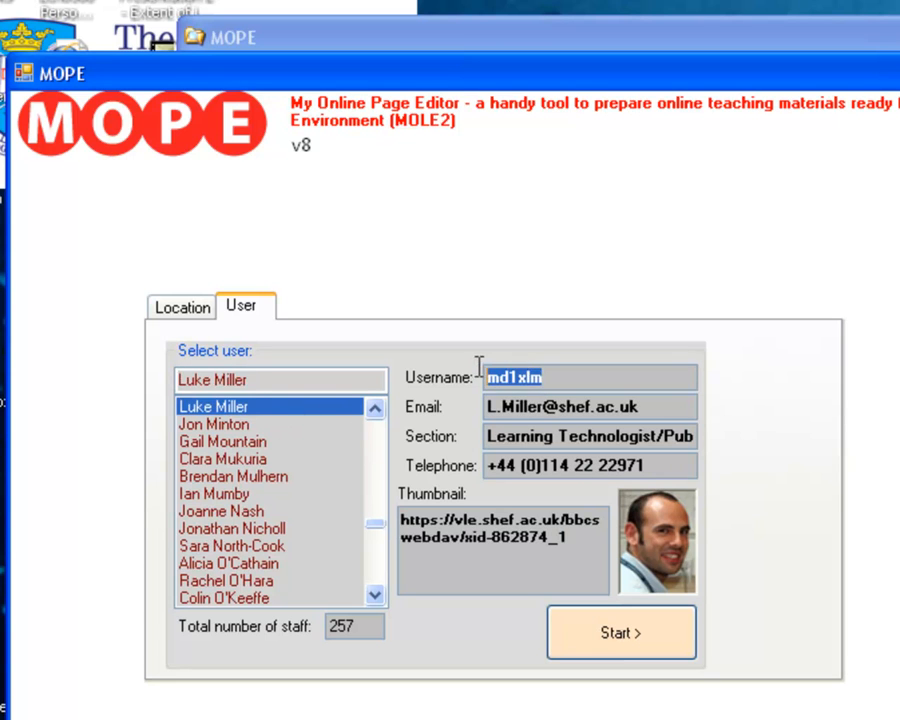
pyautogui.click(529, 384)
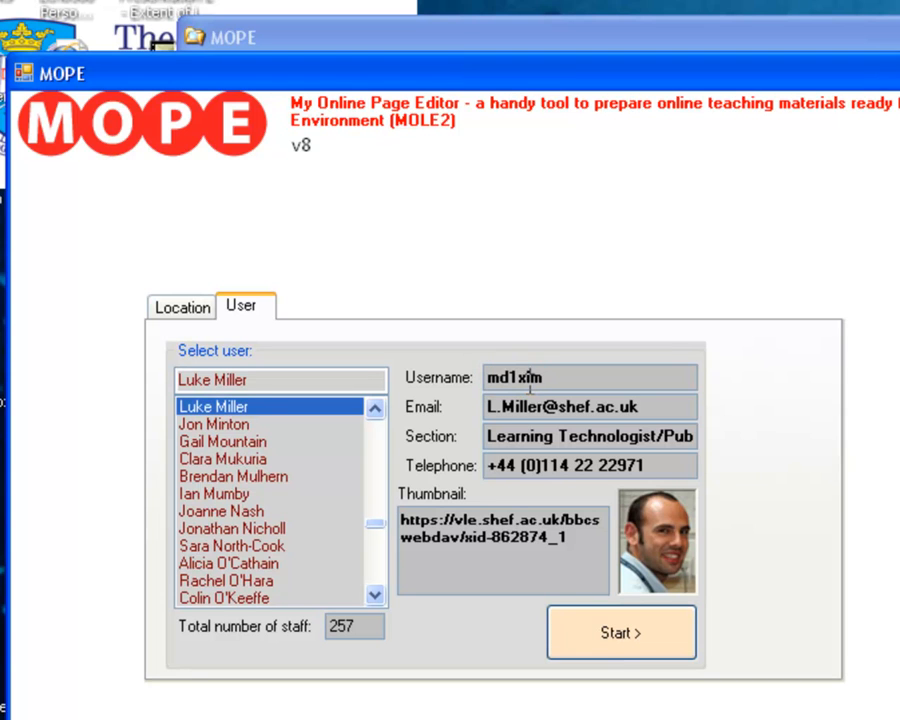
pyautogui.moveTo(604, 537); pyautogui.dragTo(373, 517)
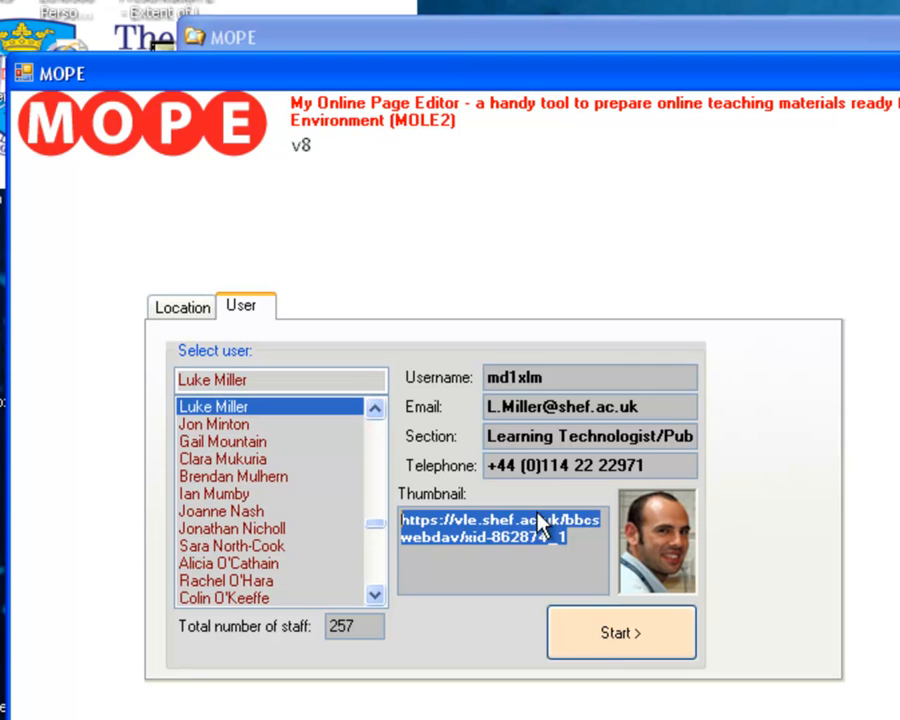
pyautogui.click(297, 535)
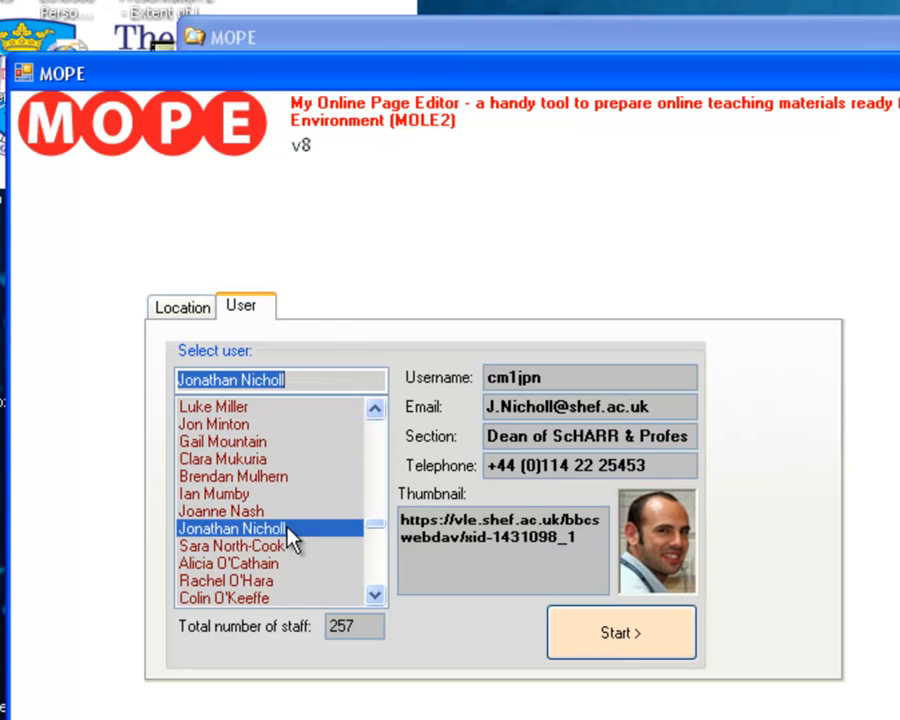
pyautogui.click(380, 577)
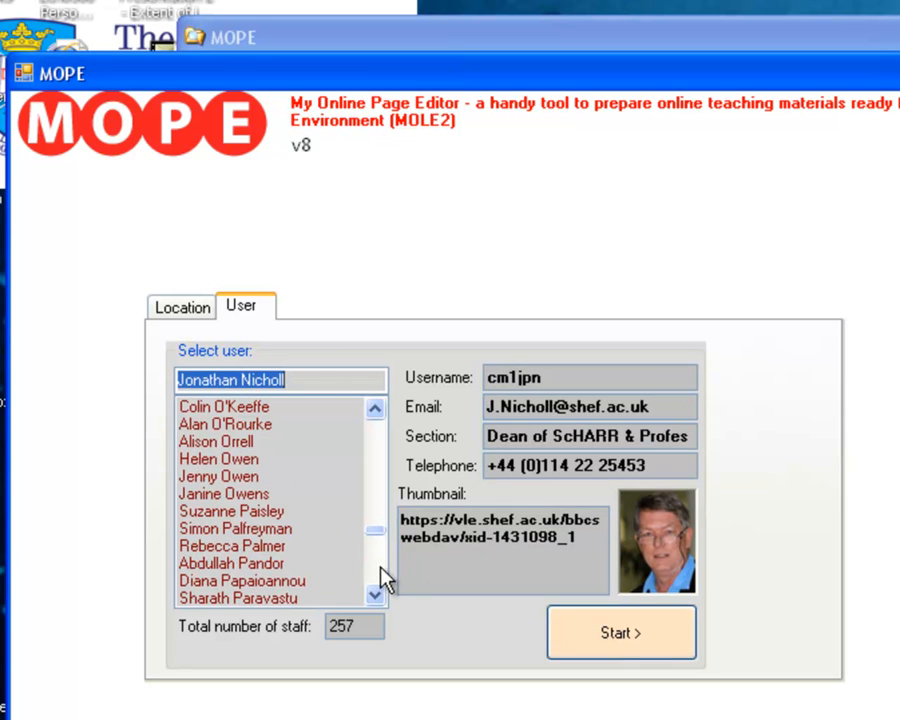
pyautogui.click(279, 479)
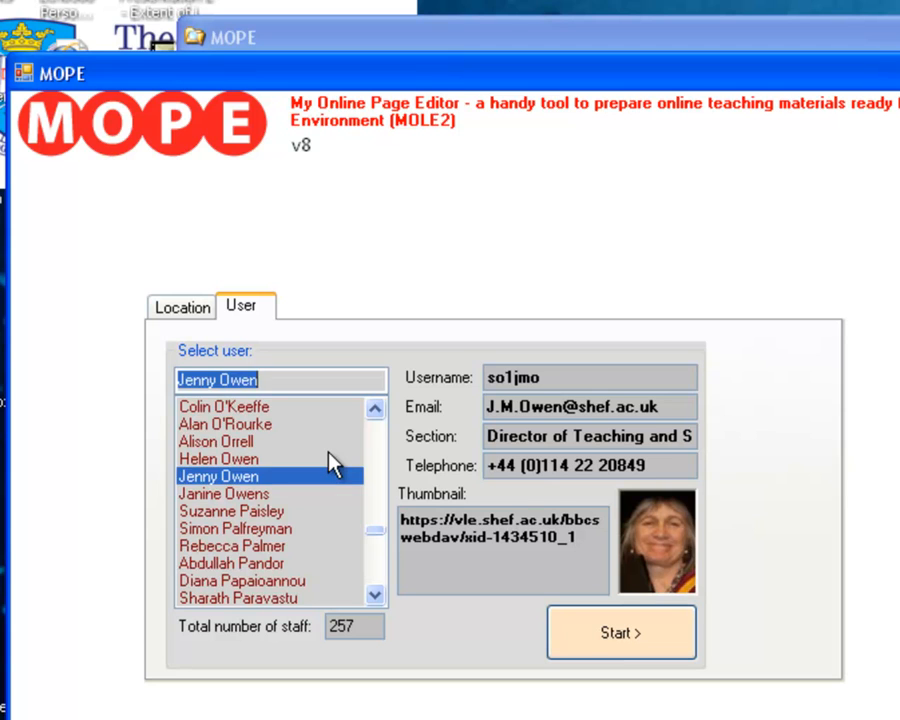
# Find the original user again by first name, select that entry and start working as this user.
pyautogui.write('luek')
pyautogui.press('BackSpace')
pyautogui.press('BackSpace')
pyautogui.write('ke')
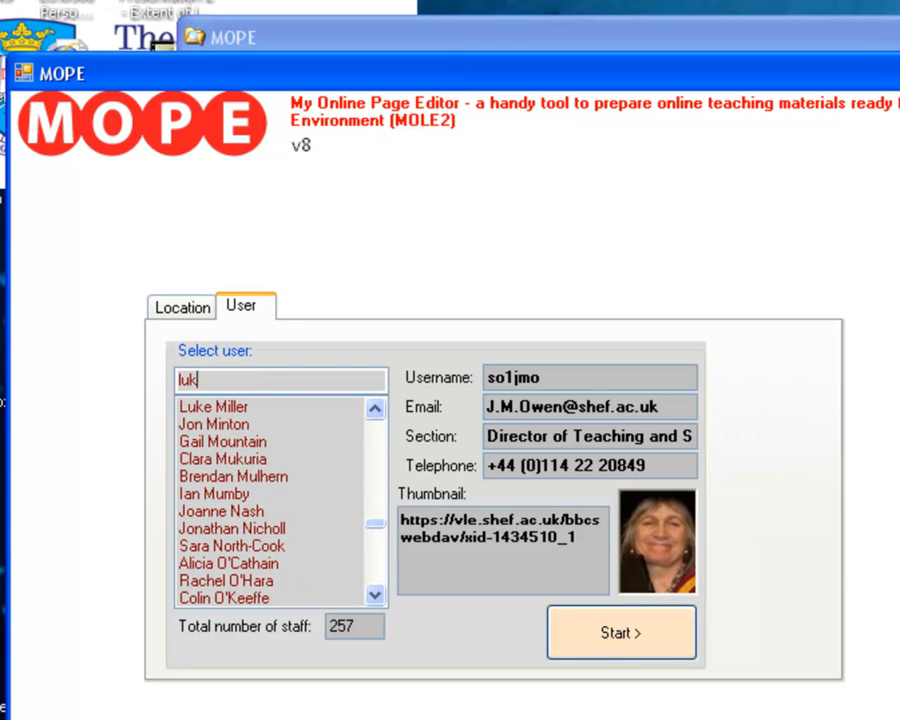
pyautogui.click(213, 407)
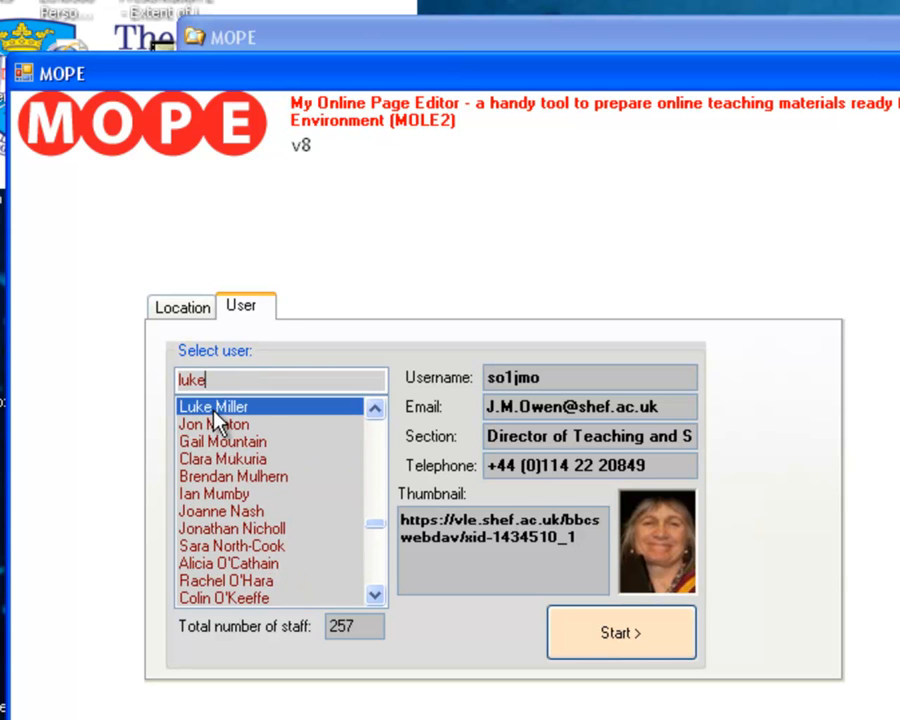
pyautogui.click(622, 642)
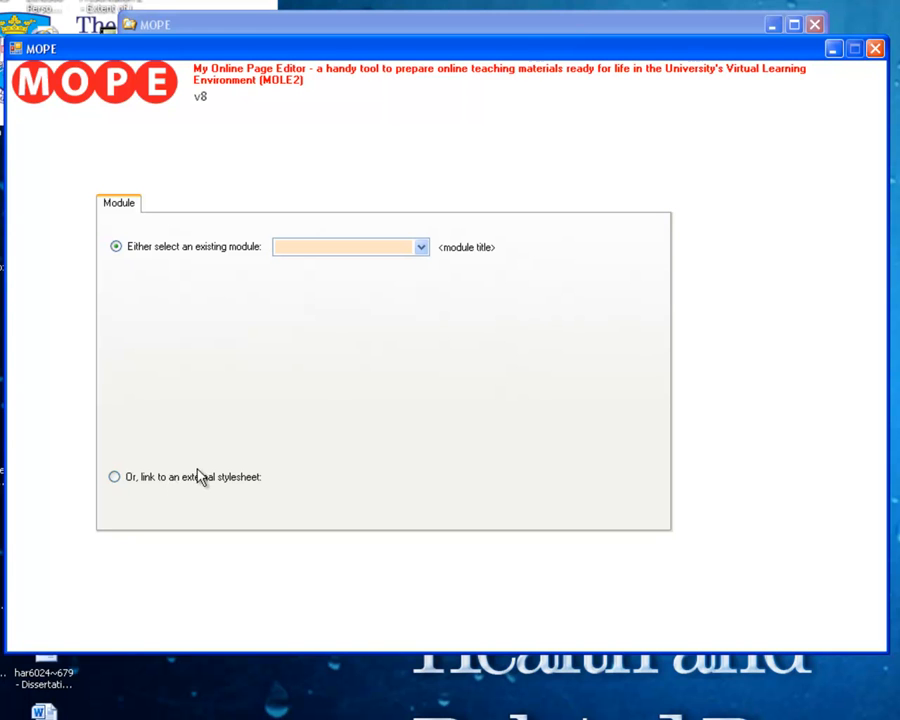
# Use an existing module instead of an external stylesheet and select module HAR6047.
pyautogui.click(221, 484)
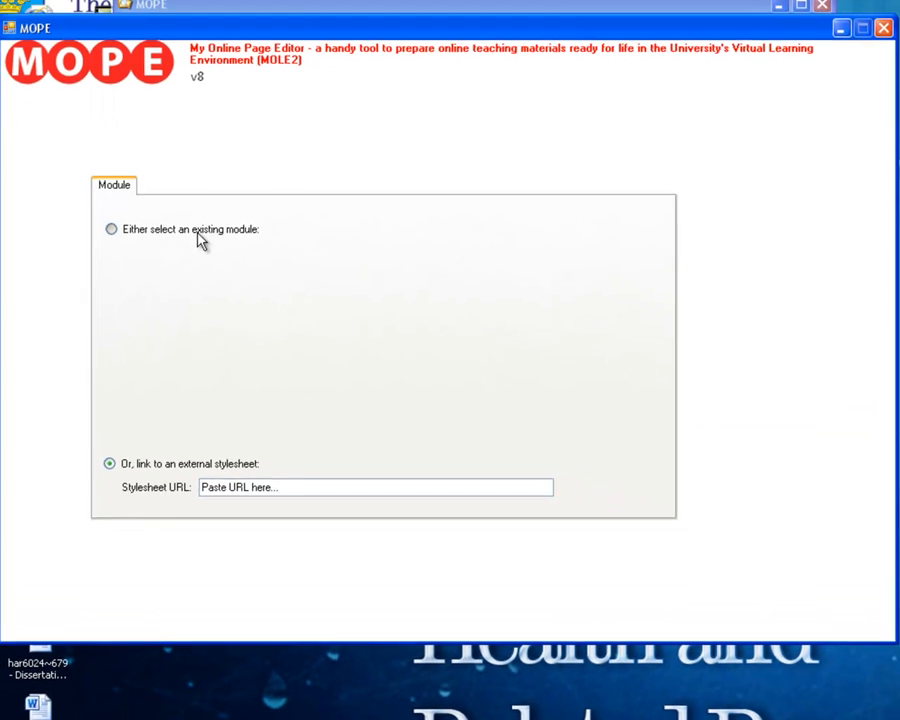
pyautogui.click(200, 234)
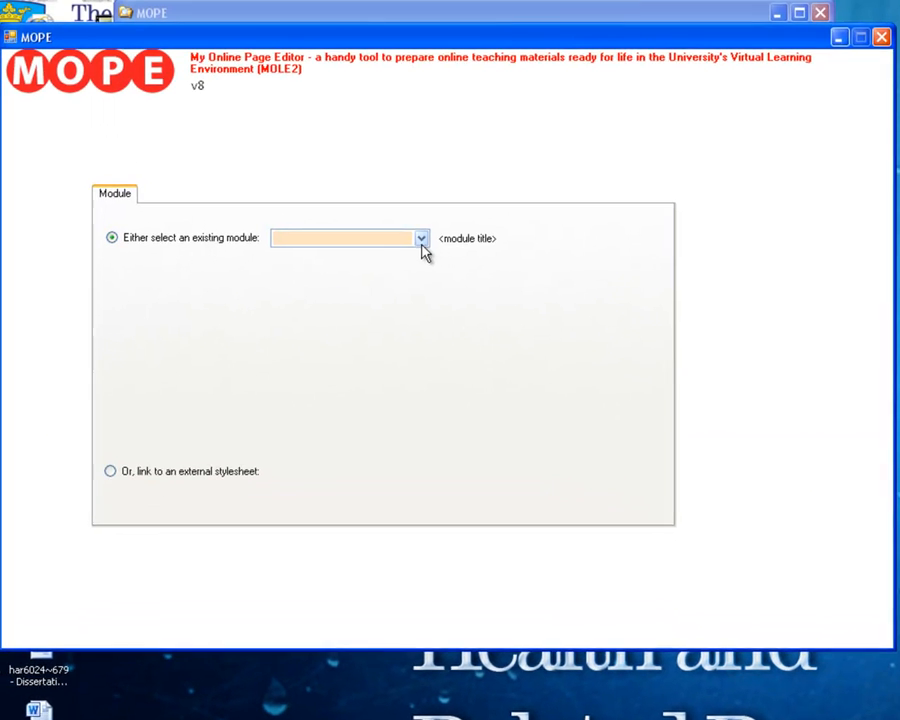
pyautogui.click(418, 239)
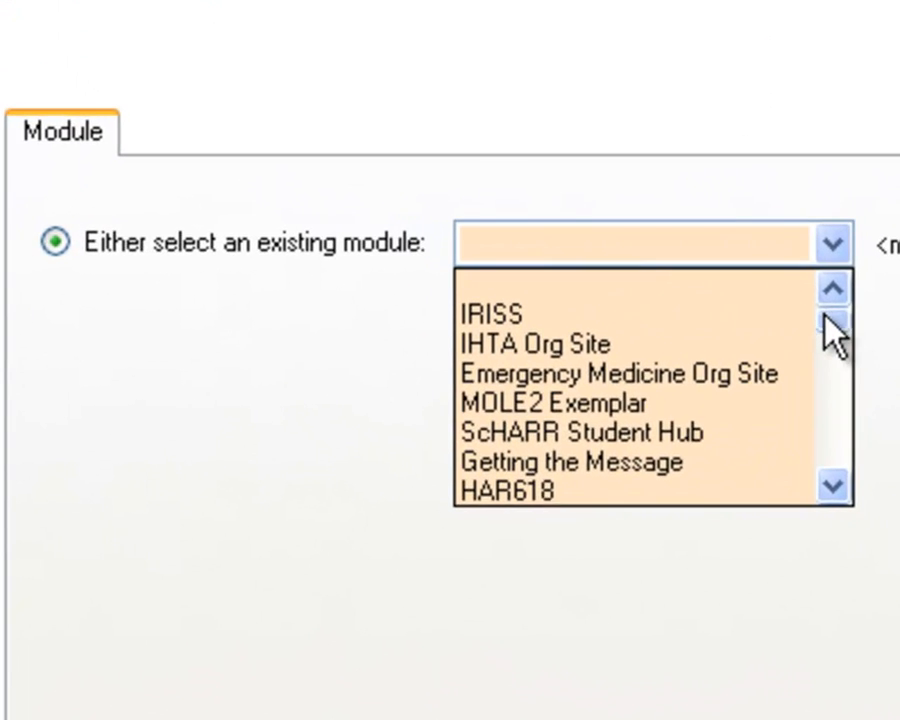
pyautogui.moveTo(830, 322); pyautogui.dragTo(816, 378)
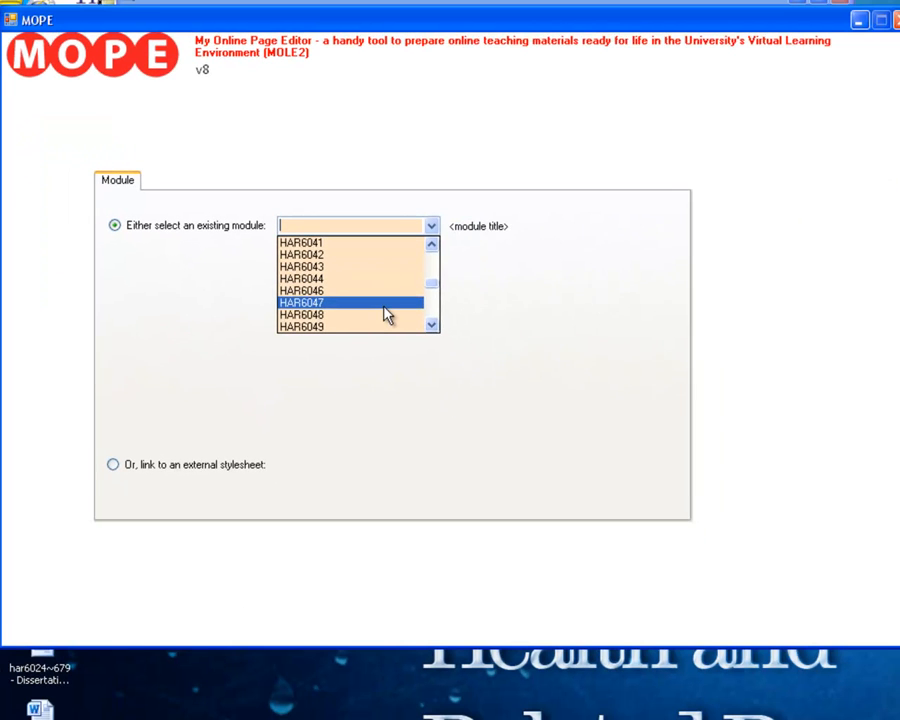
pyautogui.click(384, 304)
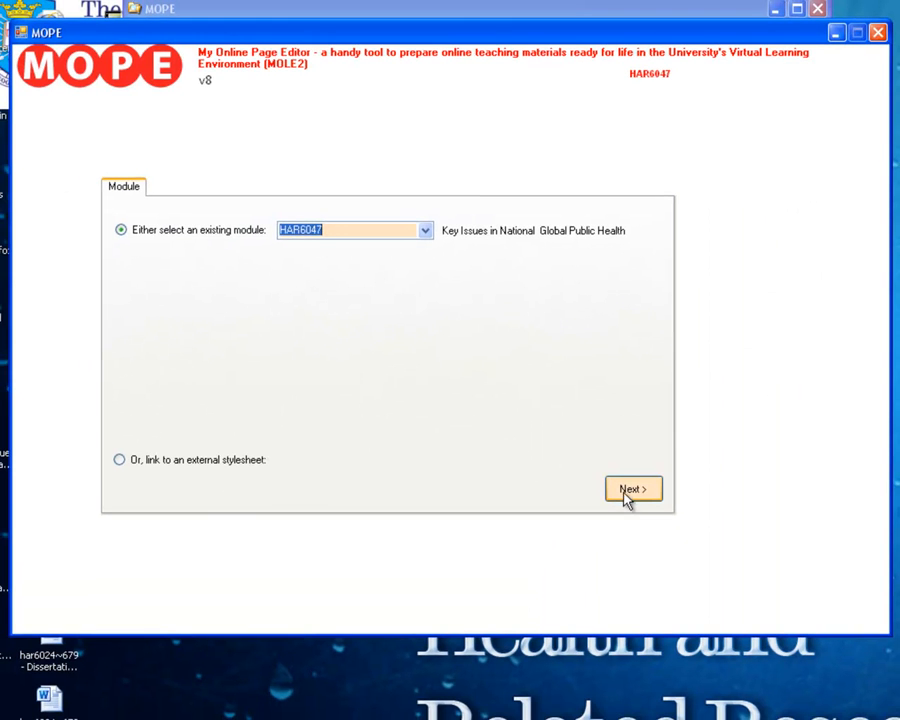
# Proceed with the module and describe the week or session as "undernutrition".
pyautogui.click(638, 596)
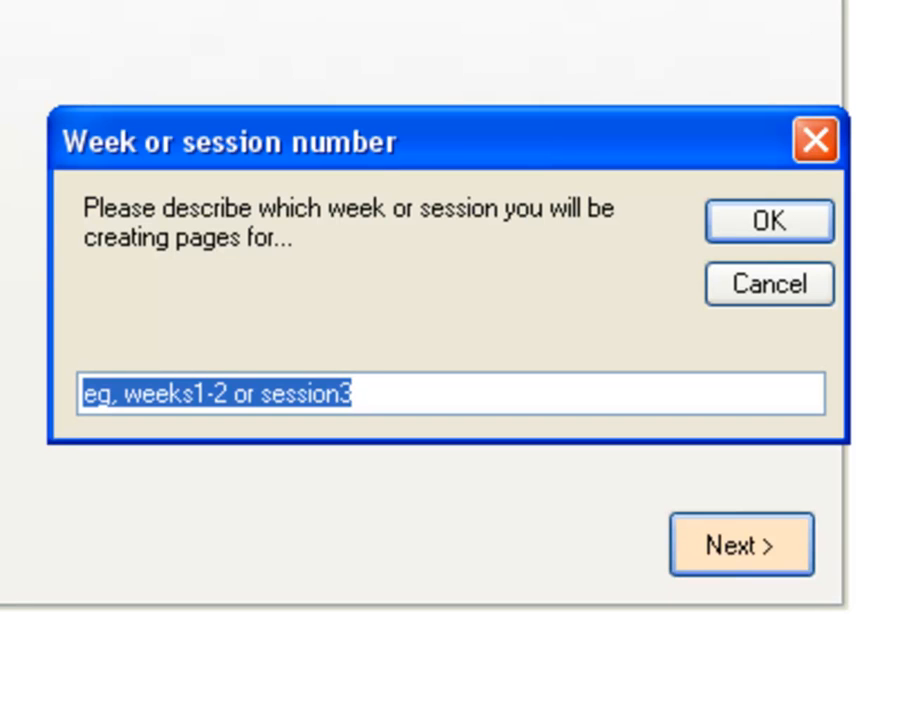
pyautogui.write('undern')
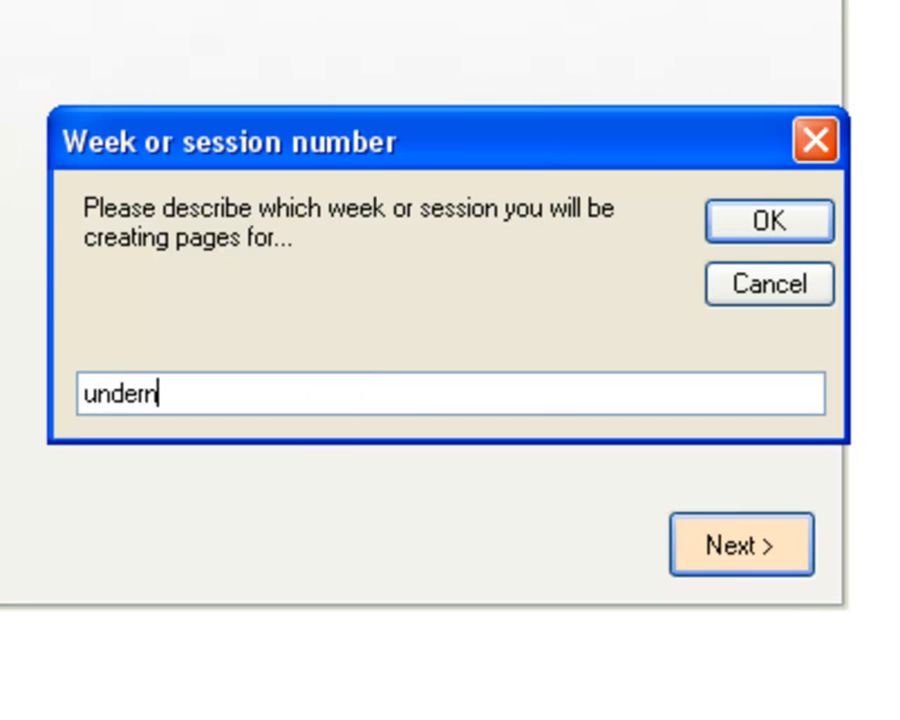
pyautogui.write('utrition')
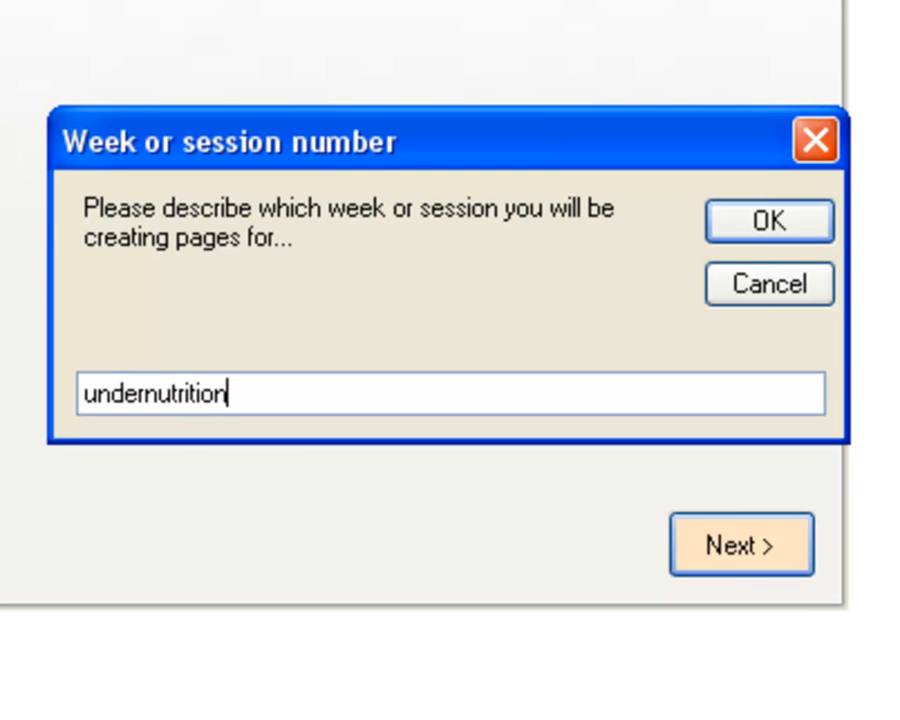
pyautogui.click(800, 222)
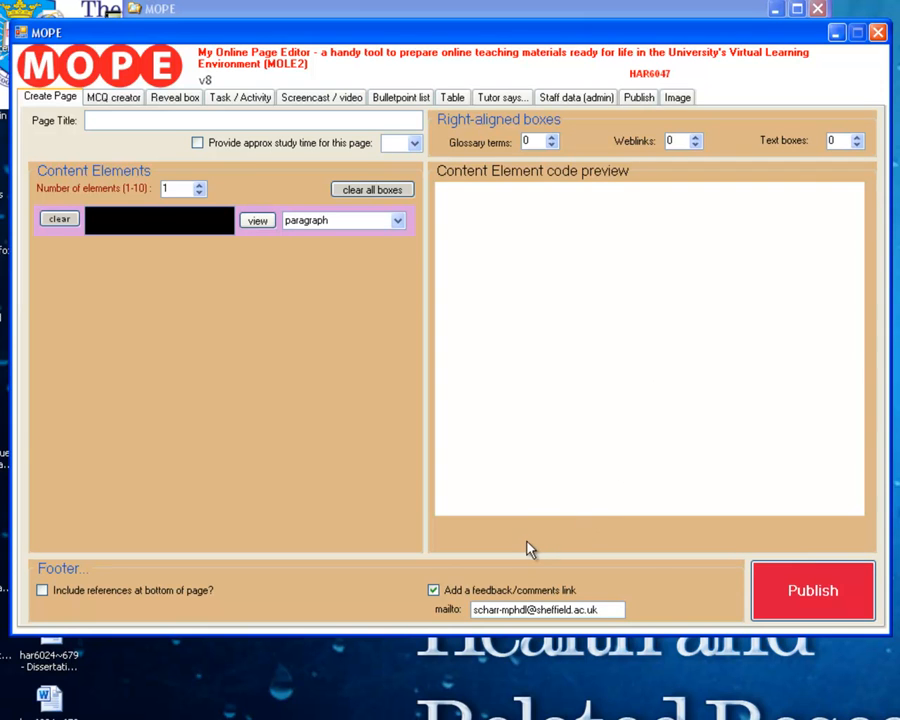
# Publish the blank page, examine its "Report a problem / make a suggestion" footer section, and create a new blank page.
pyautogui.click(775, 590)
pyautogui.click(644, 360)
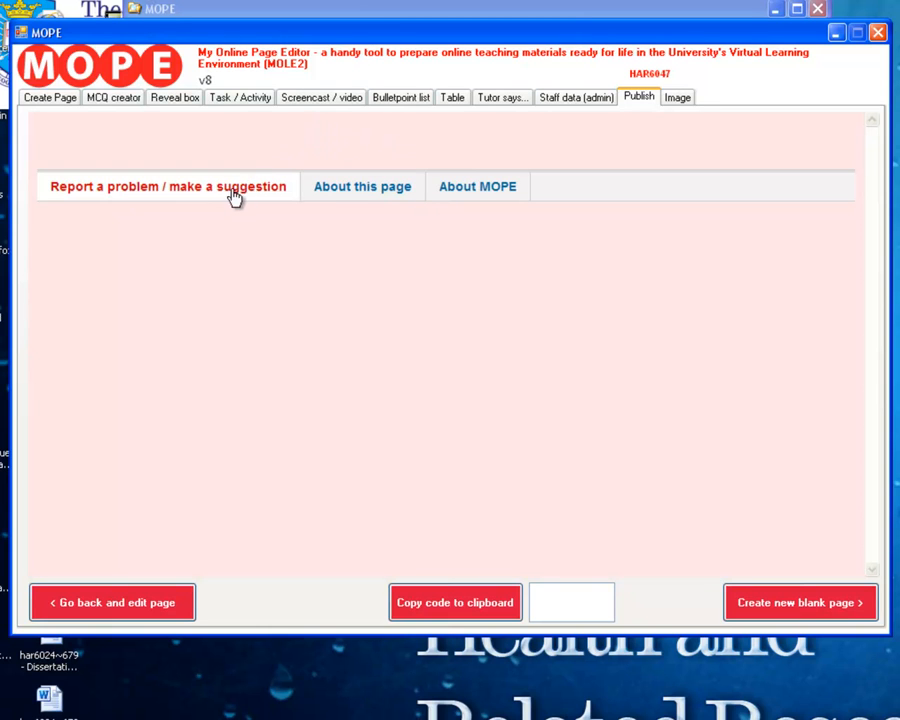
pyautogui.click(145, 200)
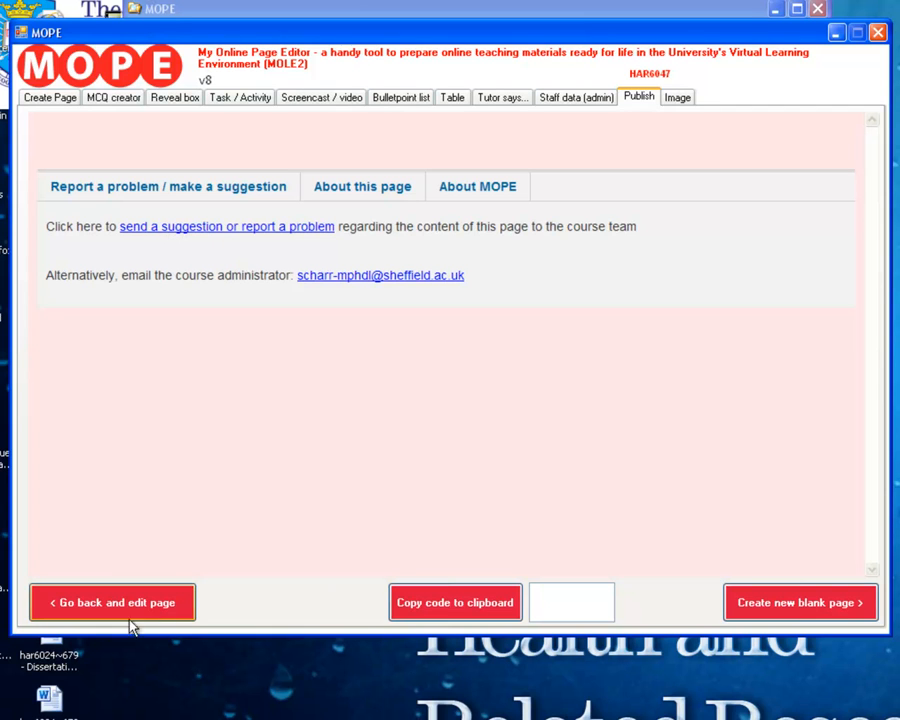
pyautogui.click(850, 601)
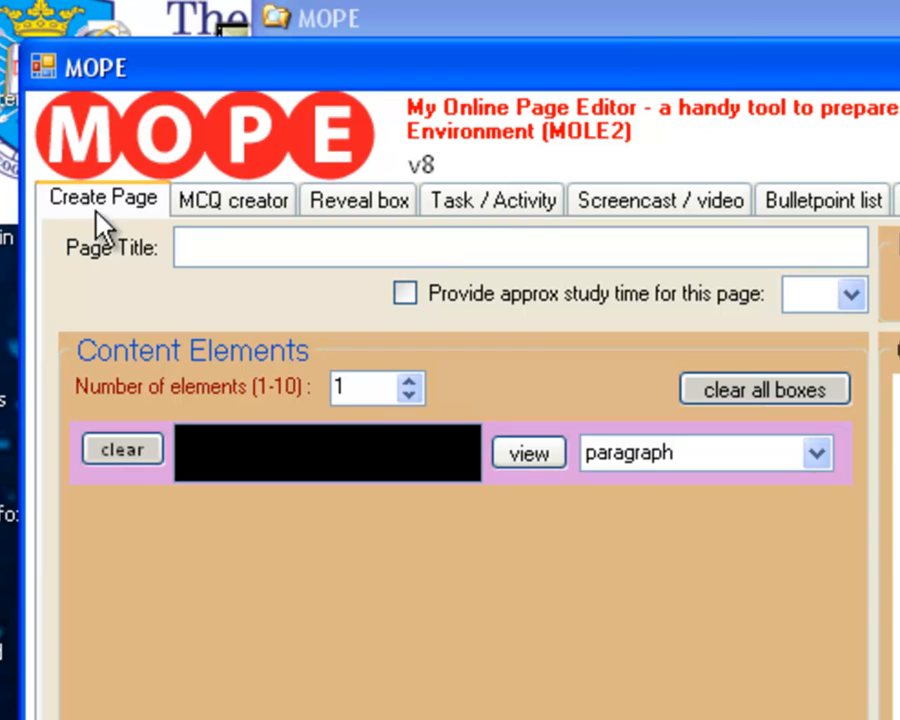
# Set the title of the new page to "Introduction".
pyautogui.click(205, 255)
pyautogui.write('Introduction')
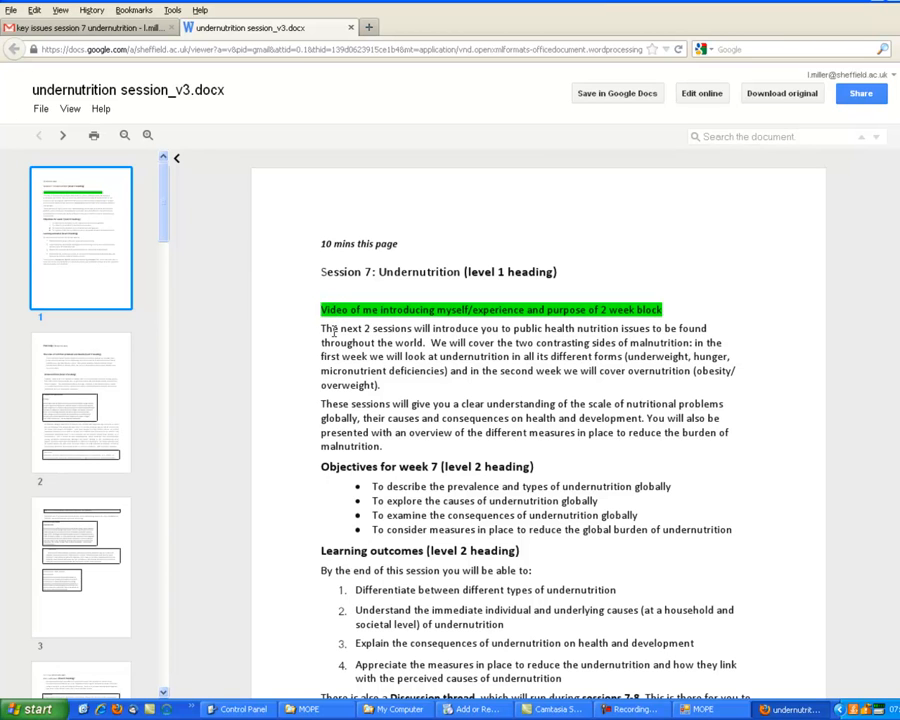
# Copy the opening paragraph, "The next 2 sessions will introduce you...", from the undernutrition document into the first content element in MOPE.
pyautogui.moveTo(320, 327); pyautogui.dragTo(371, 385)
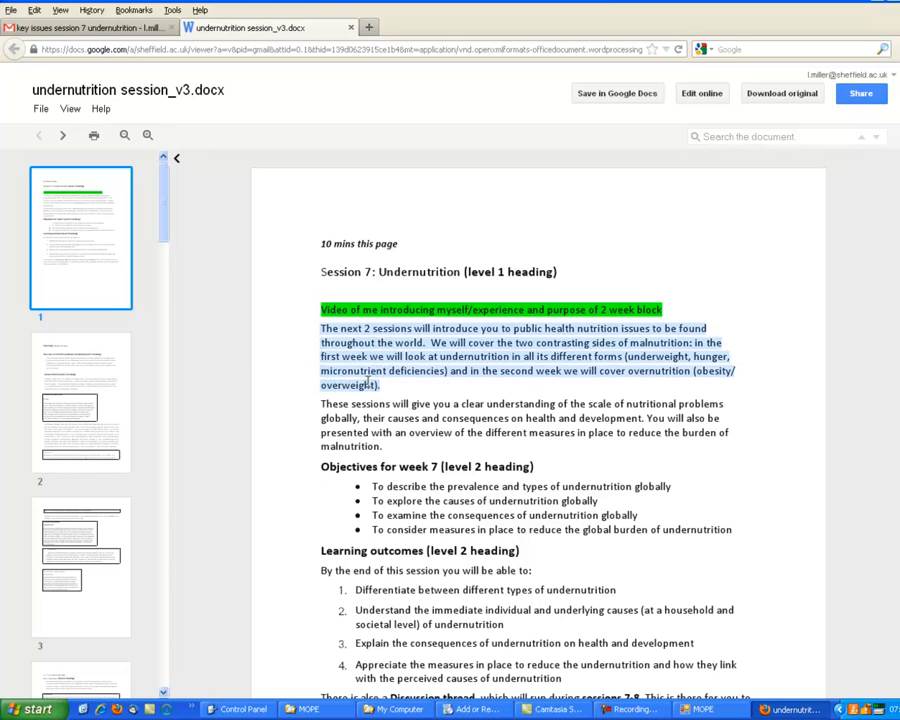
pyautogui.rightClick(368, 383)
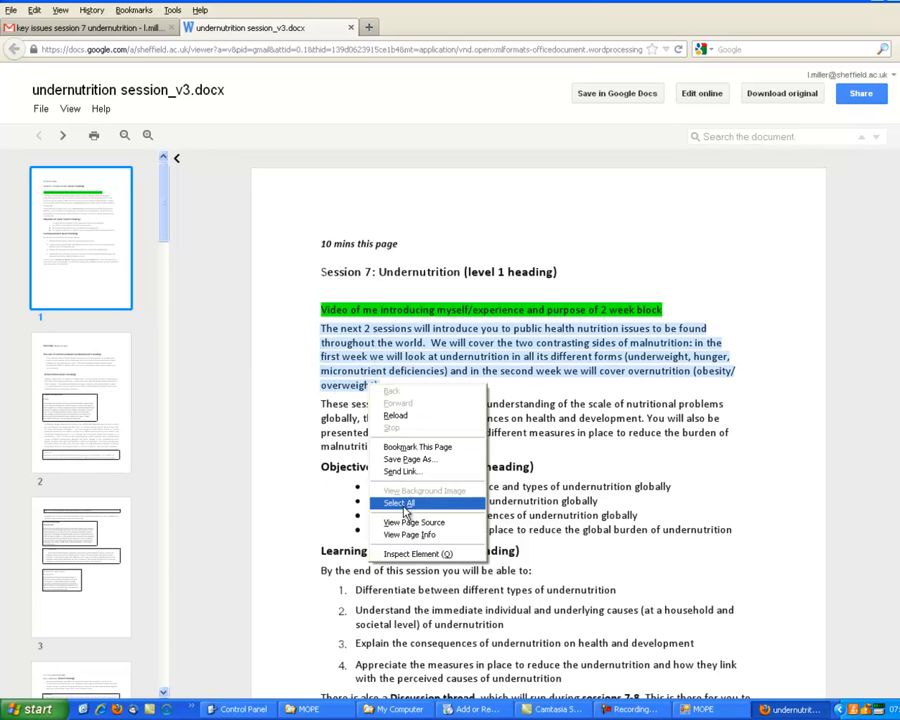
pyautogui.rightClick(354, 339)
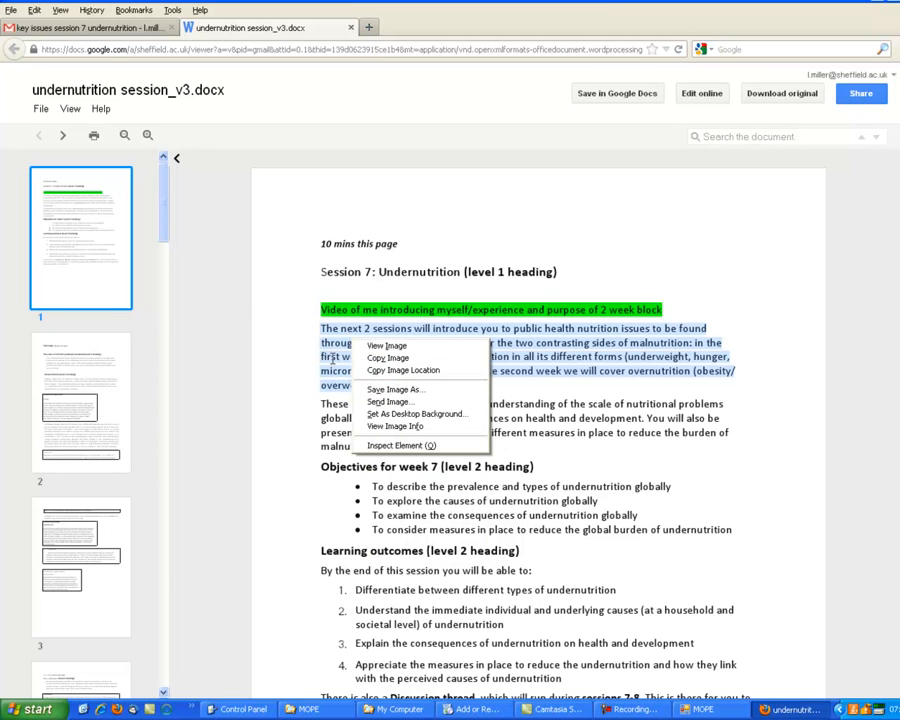
pyautogui.click(320, 332)
pyautogui.moveTo(320, 331); pyautogui.dragTo(370, 390)
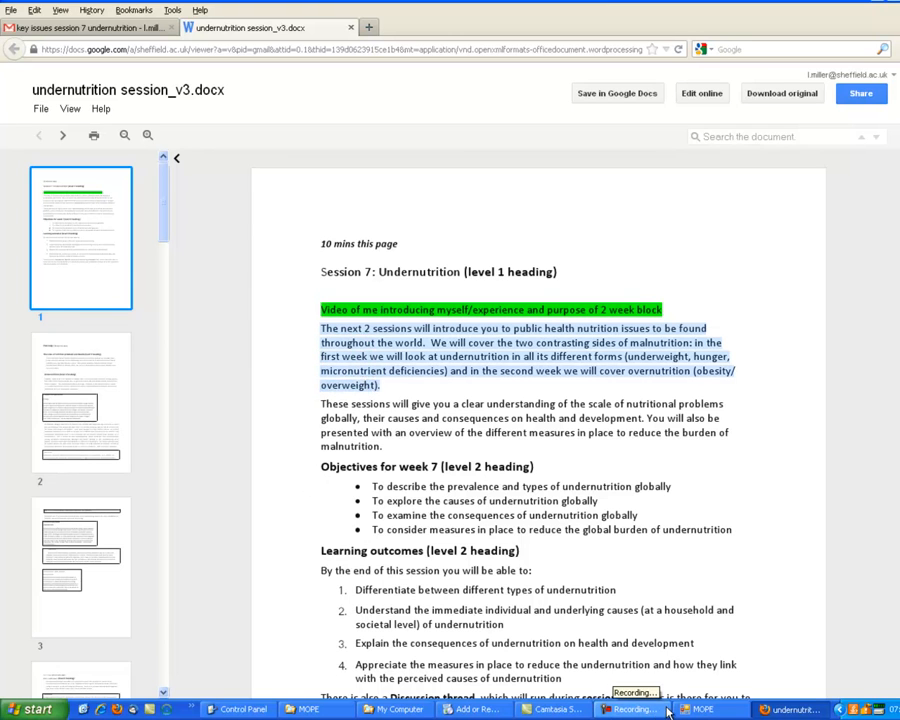
pyautogui.click(703, 709)
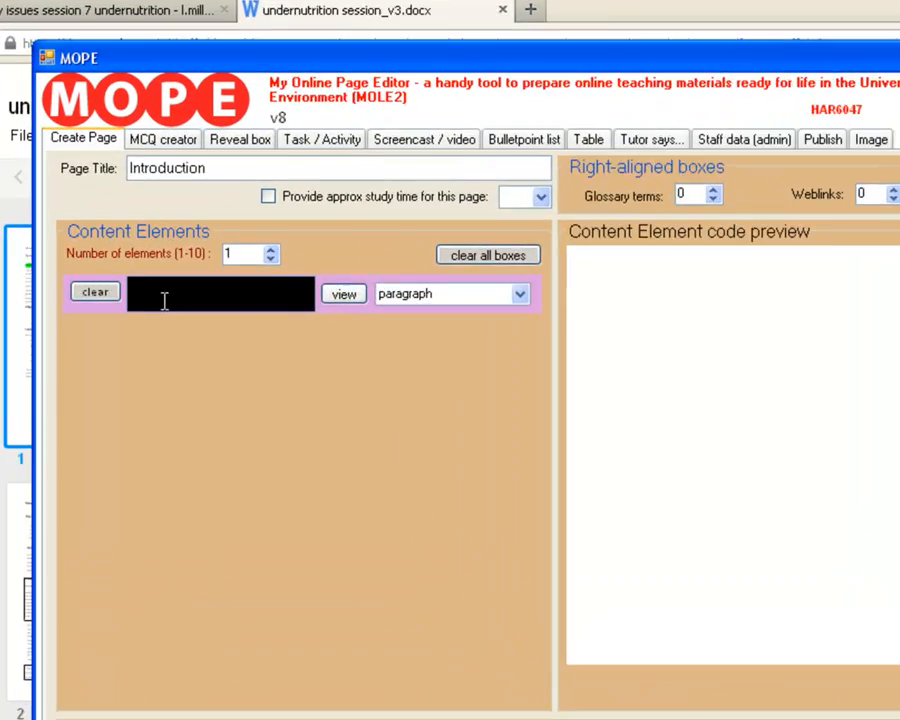
pyautogui.click(128, 209)
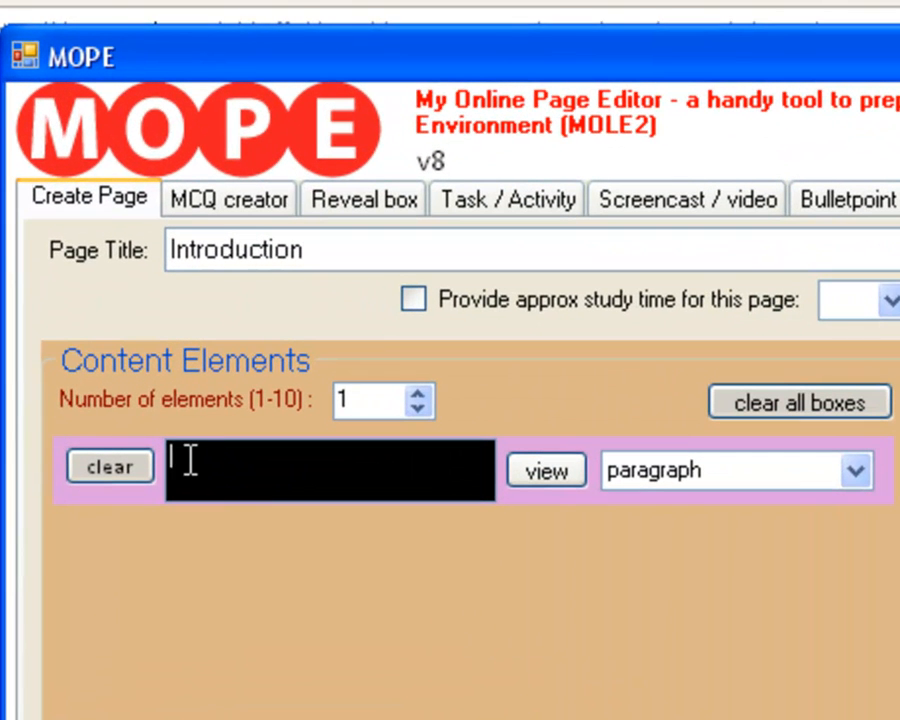
pyautogui.write('overnutrition (obesity/ overweight).')
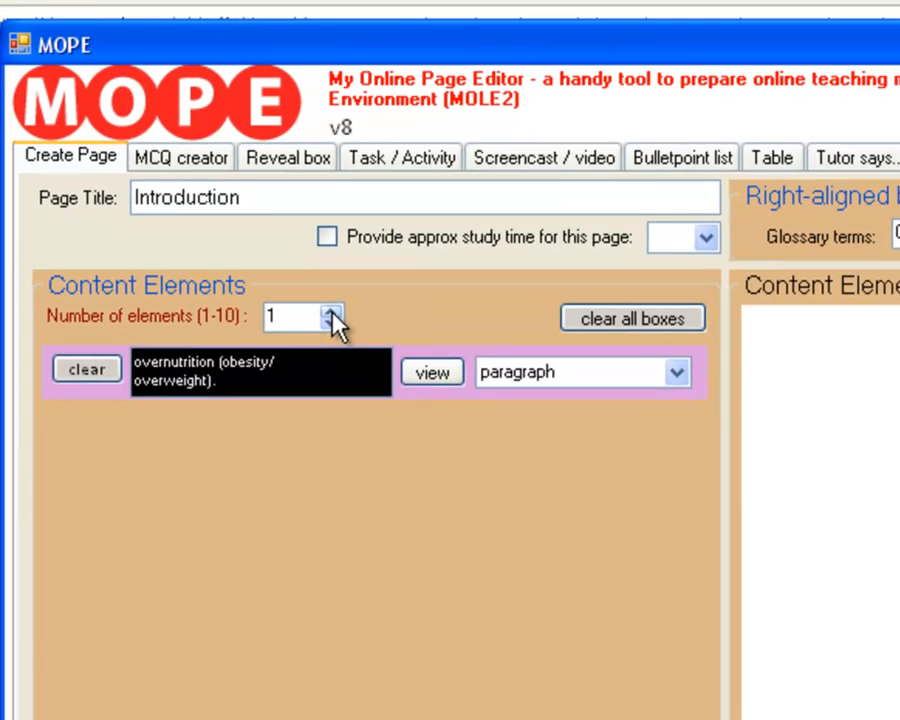
# Set the number of content elements to 5.
pyautogui.click(419, 395)
pyautogui.click(419, 395)
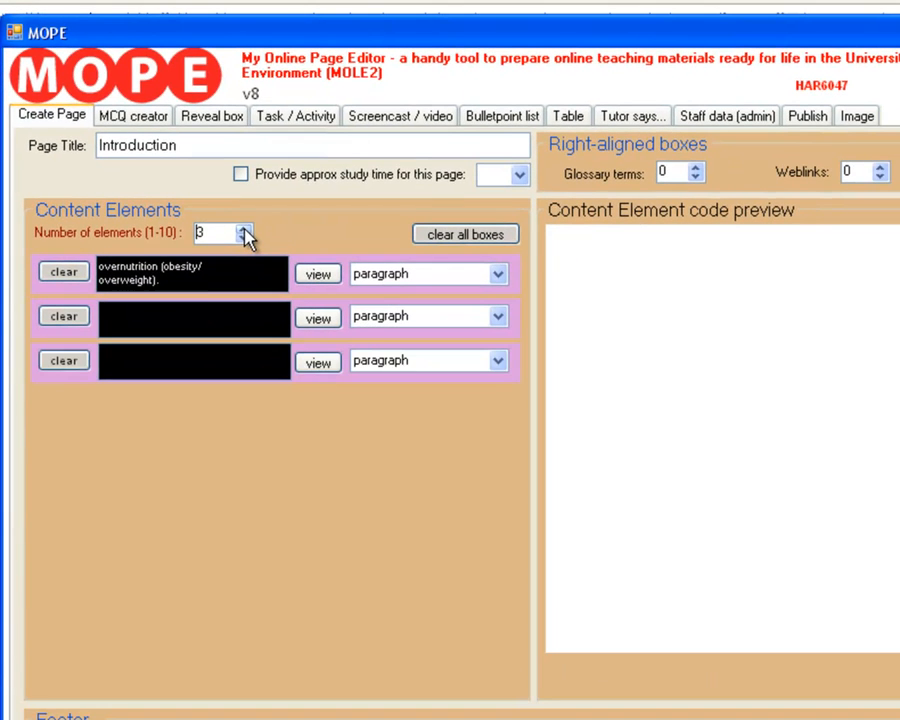
pyautogui.click(244, 229)
pyautogui.click(244, 229)
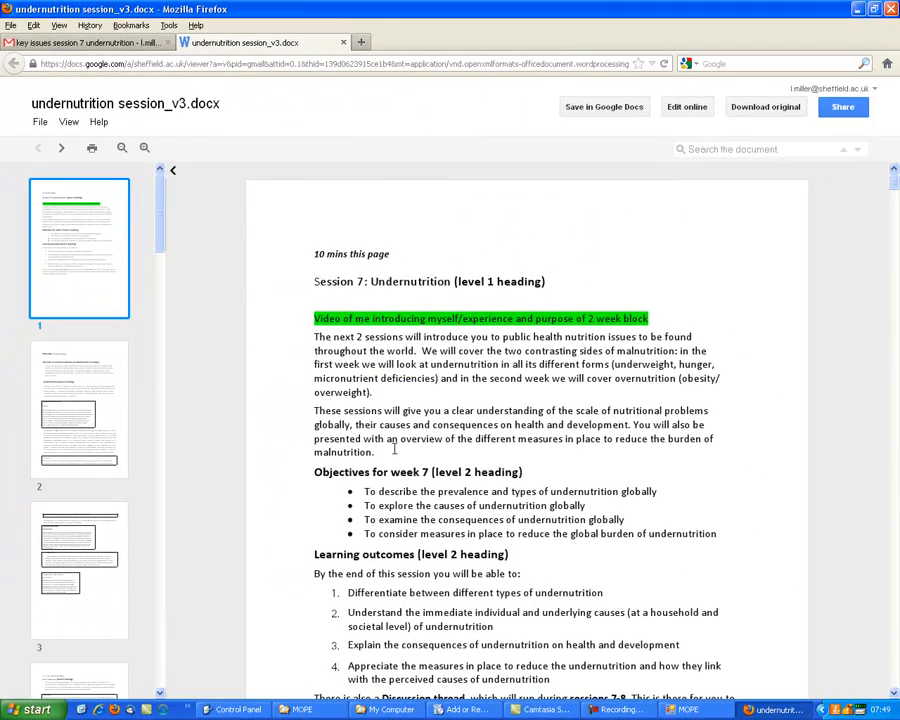
# Copy the document's second paragraph, starting "These sessions will give you a clear understanding", into the second content element in MOPE.
pyautogui.moveTo(394, 450); pyautogui.dragTo(314, 411)
pyautogui.moveTo(255, 470); pyautogui.dragTo(82, 365)
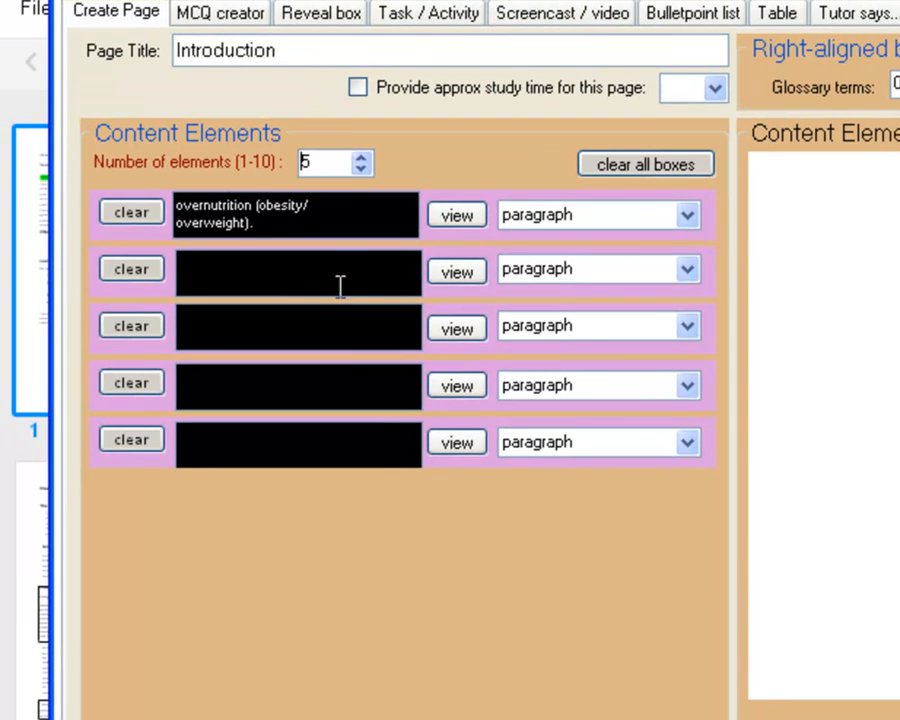
pyautogui.click(190, 202)
pyautogui.hotkey('ctrl', 'v')
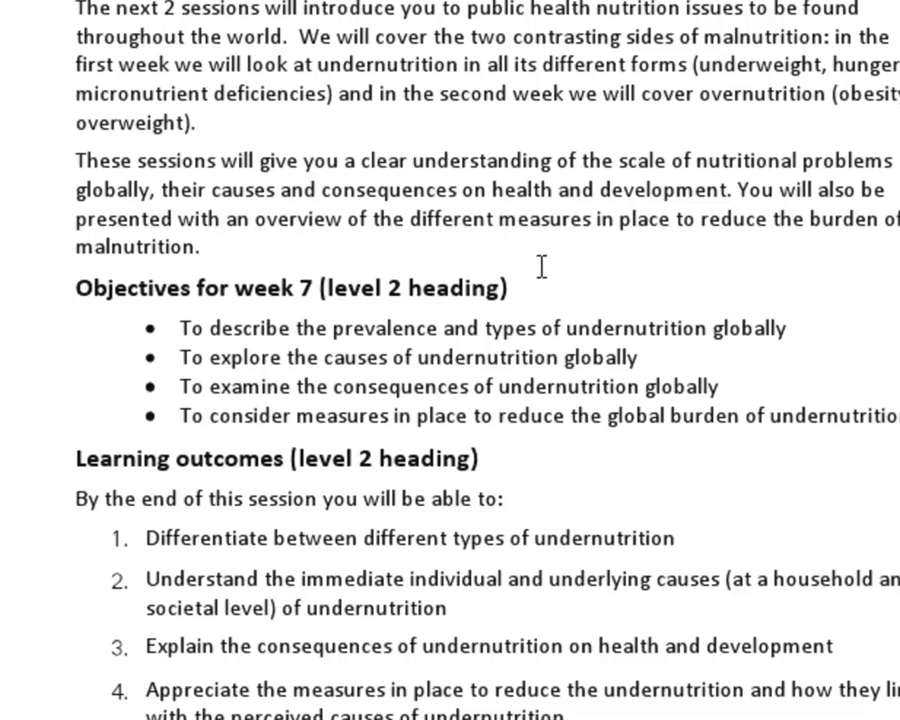
# Copy the objectives heading from the document into the third content element and trim it to "Objectives for week 7".
pyautogui.moveTo(519, 286); pyautogui.dragTo(43, 302)
pyautogui.hotkey('ctrl', 'c')
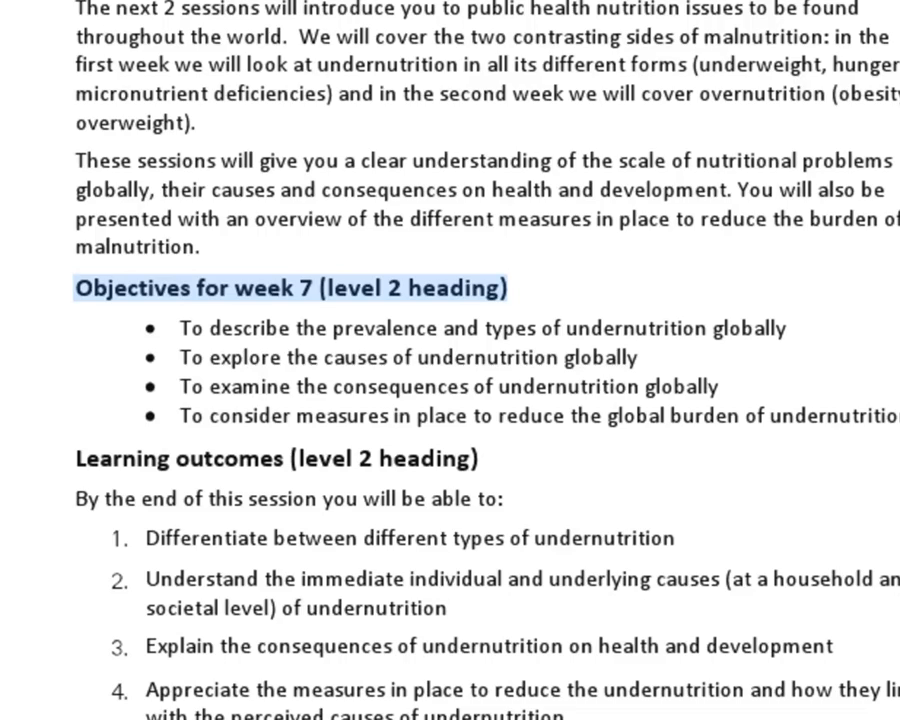
pyautogui.hotkey('alt', 'Tab')
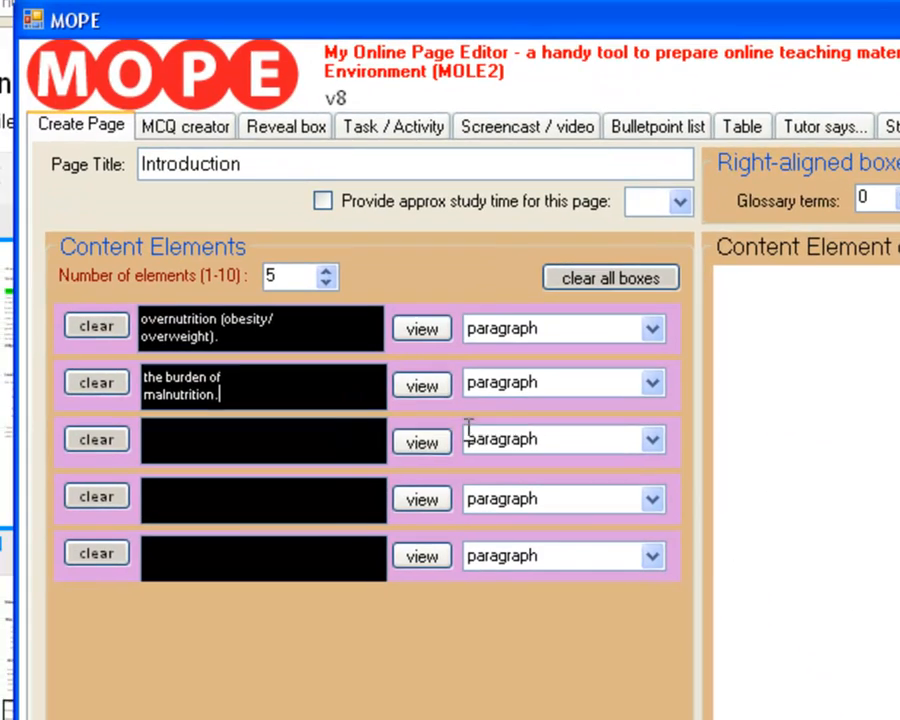
pyautogui.click(323, 436)
pyautogui.hotkey('ctrl', 'v')
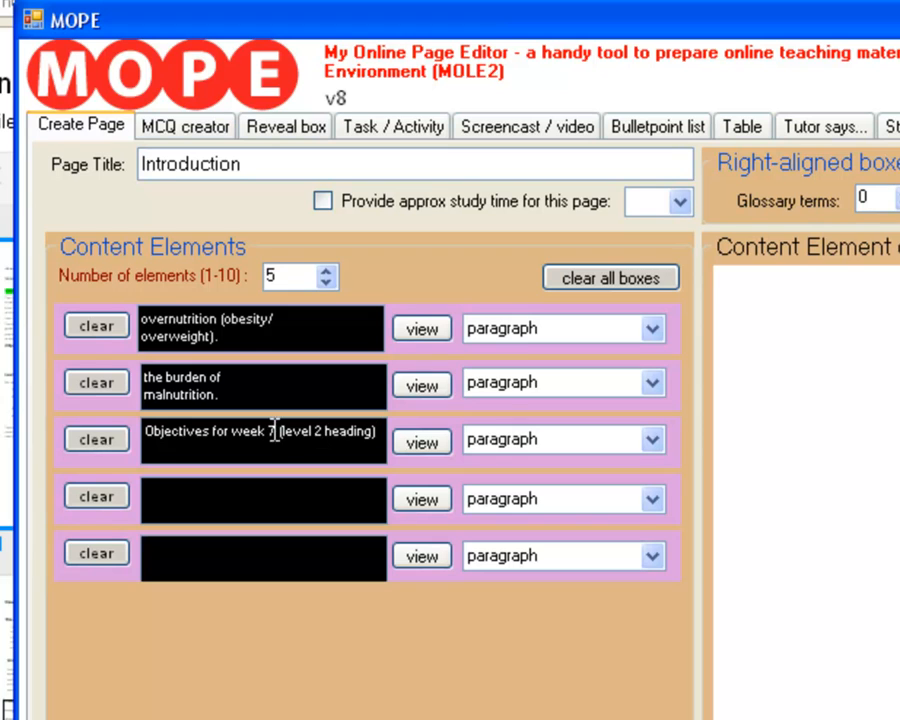
pyautogui.moveTo(277, 432); pyautogui.dragTo(379, 432)
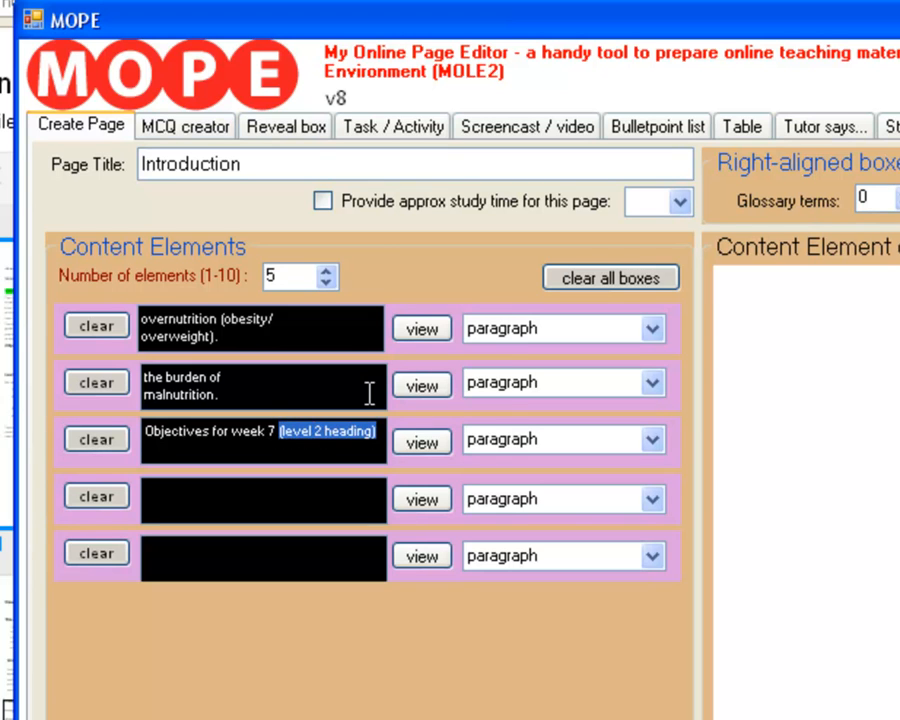
pyautogui.press('BackSpace')
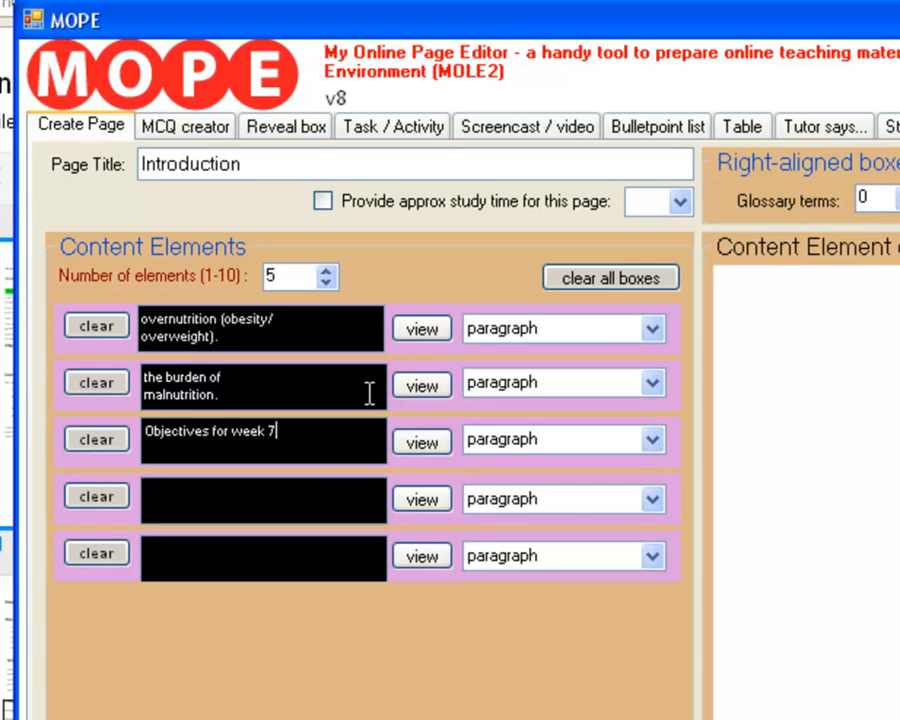
# Examine the full text of the paragraph in the second content element.
pyautogui.click(337, 393)
pyautogui.press('Up')
pyautogui.press('Up')
pyautogui.press('Up')
pyautogui.press('Up')
pyautogui.press('Up')
pyautogui.press('Up')
pyautogui.press('Up')
pyautogui.press('Up')
pyautogui.press('Up')
pyautogui.press('Down')
pyautogui.press('Down')
pyautogui.press('Down')
pyautogui.press('Down')
pyautogui.press('Down')
pyautogui.press('Down')
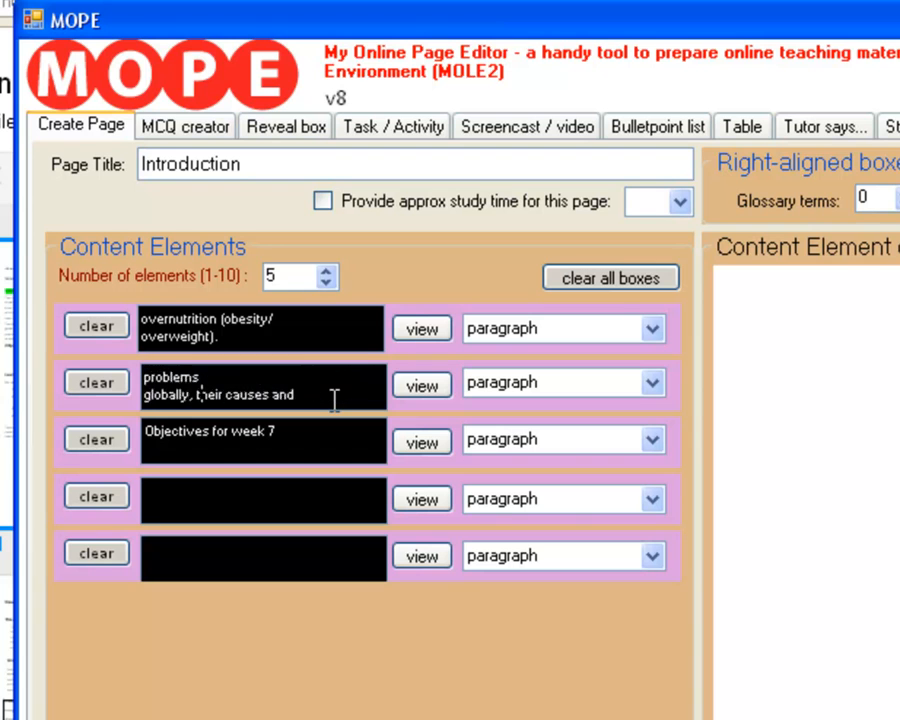
pyautogui.press('Down')
pyautogui.press('Down')
pyautogui.press('Down')
pyautogui.press('Down')
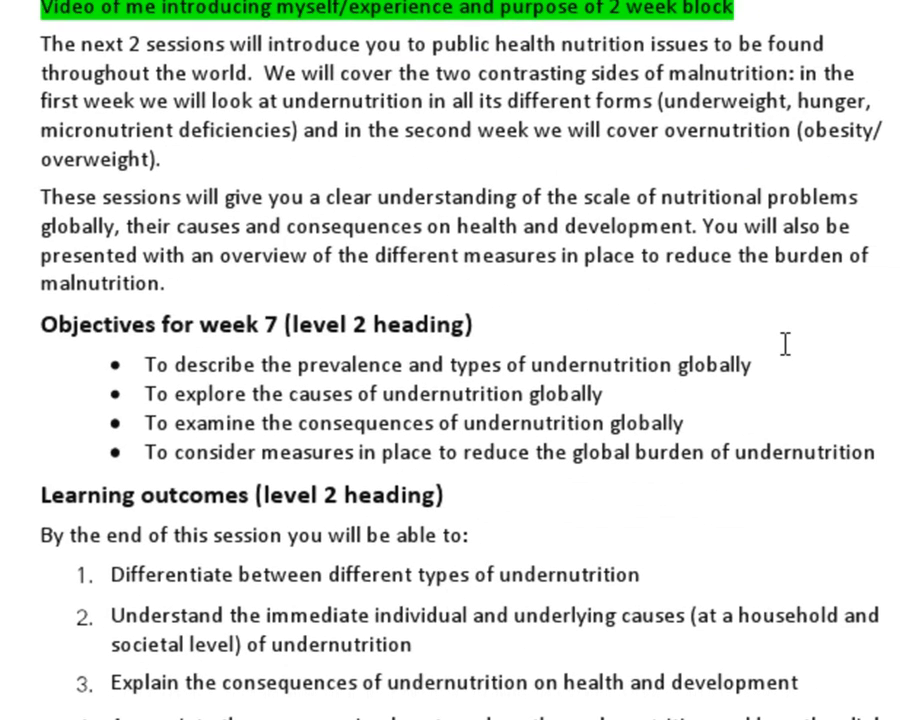
# Copy the first week 7 objective from the document and set the fourth content element's type to bulletpoints in MOPE.
pyautogui.moveTo(778, 364); pyautogui.dragTo(149, 362)
pyautogui.hotkey('ctrl', 'c')
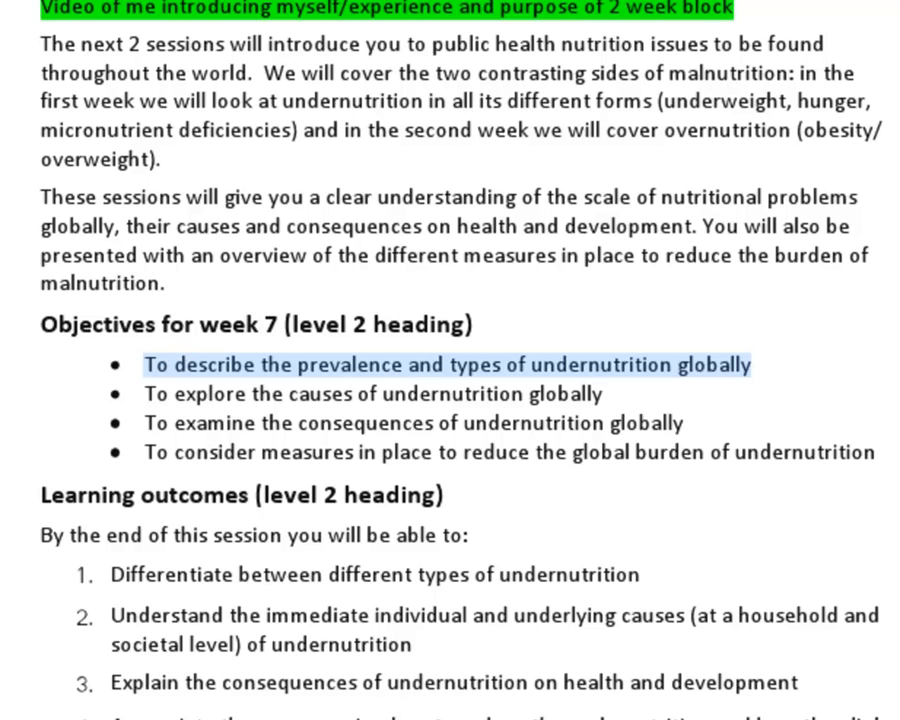
pyautogui.hotkey('alt', 'Tab')
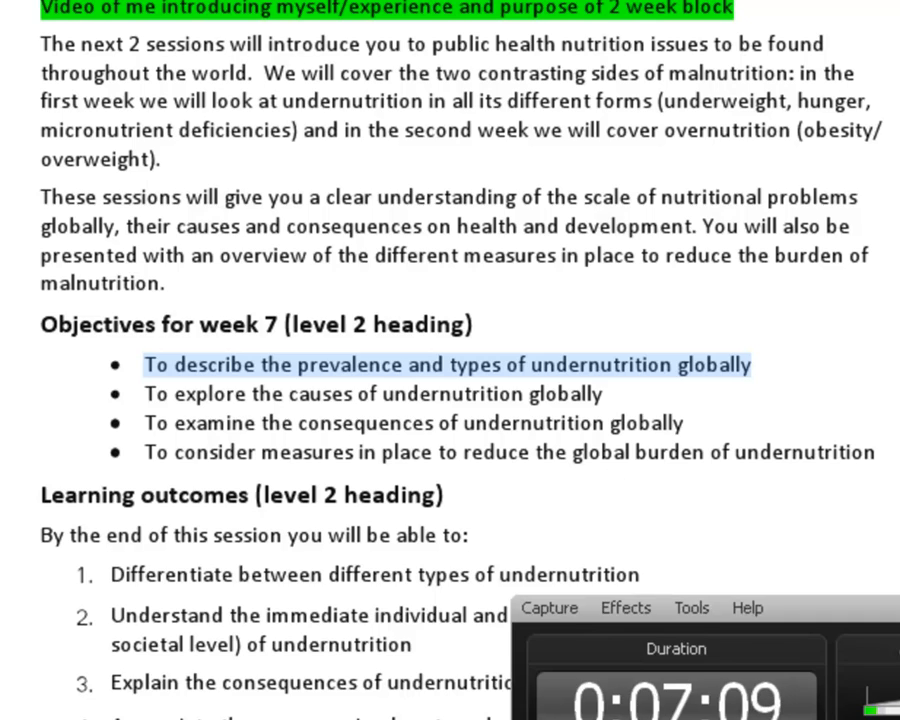
pyautogui.hotkey('alt', 'Tab')
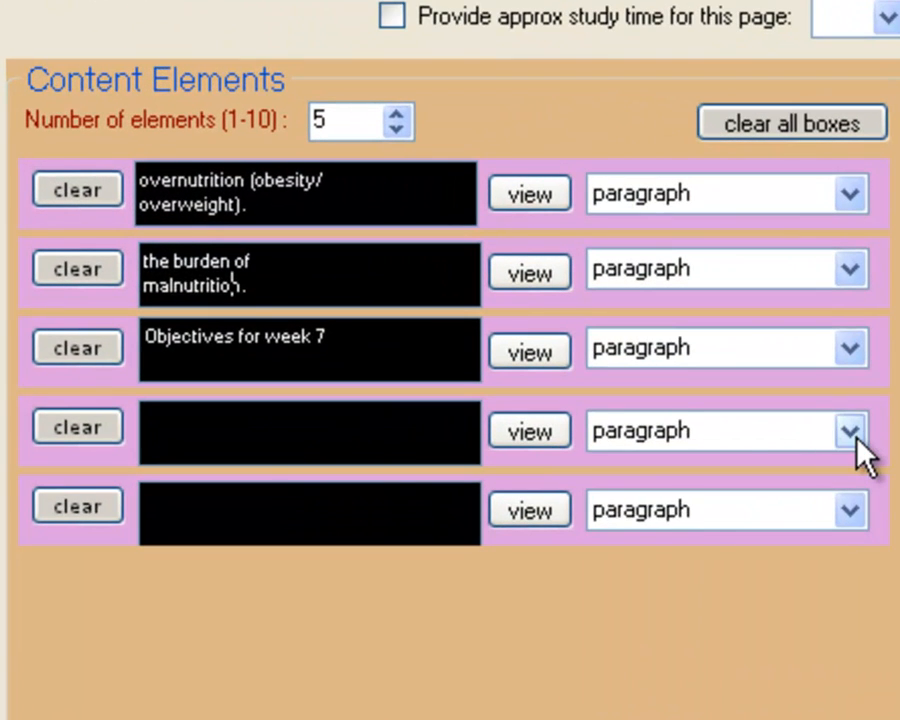
pyautogui.click(727, 400)
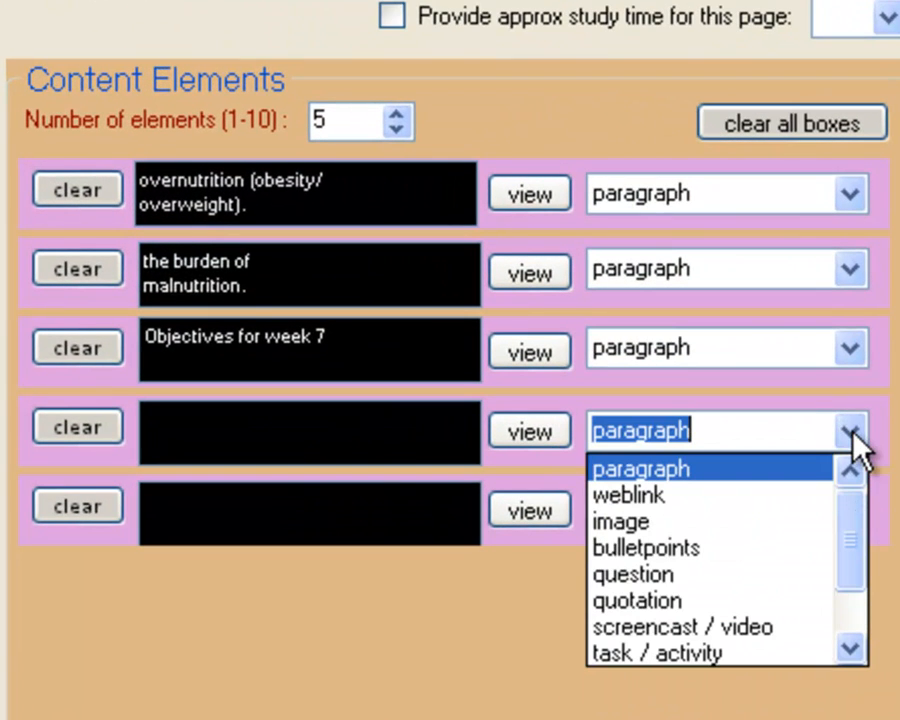
pyautogui.click(778, 548)
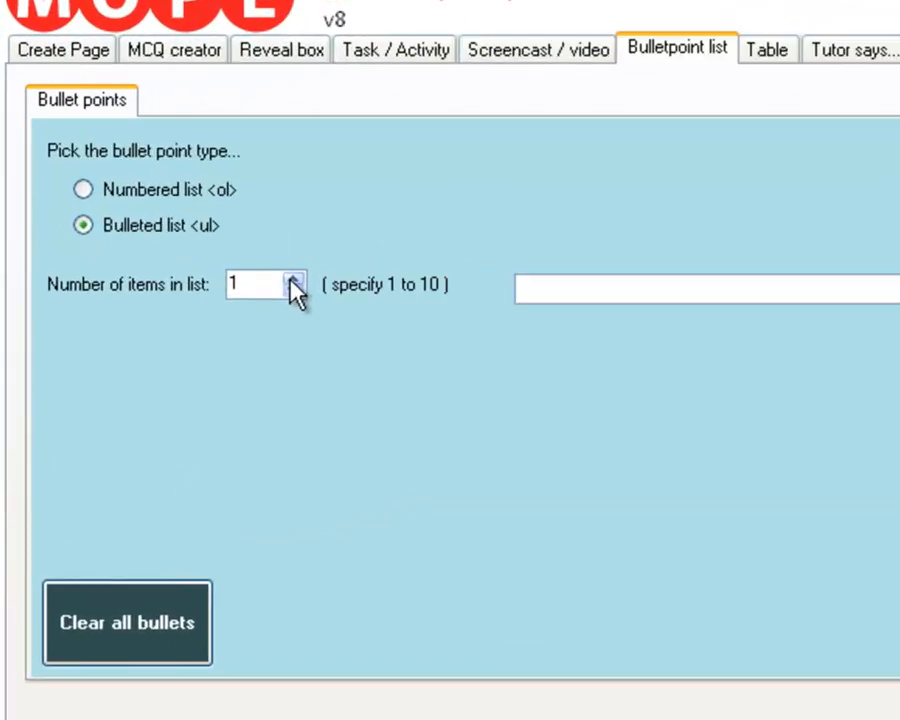
# Set the number of items in the bulleted list to 4.
pyautogui.moveTo(383, 2); pyautogui.dragTo(765, 628)
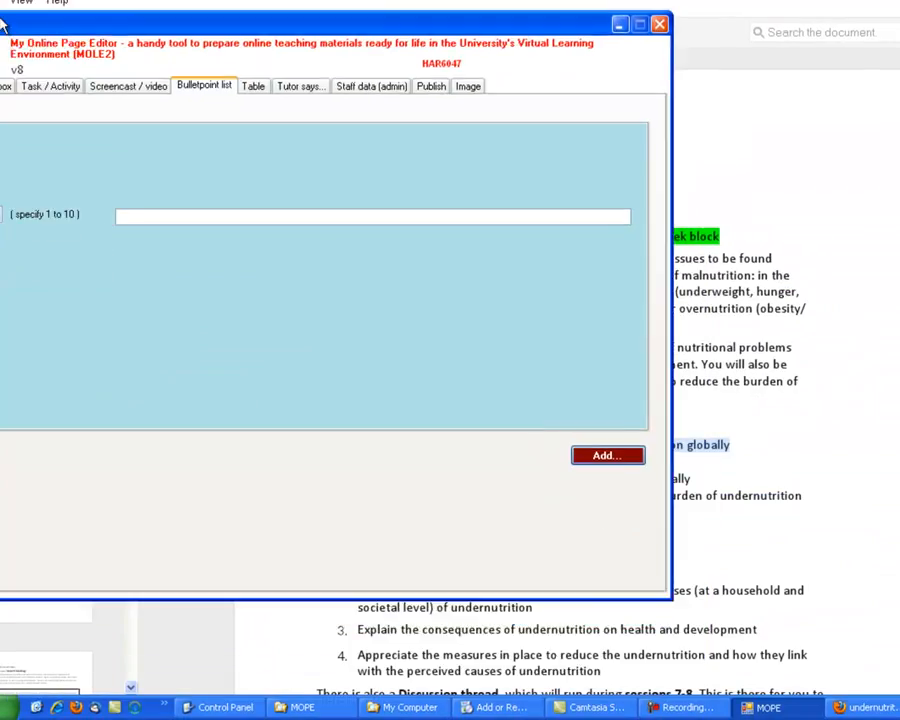
pyautogui.moveTo(3, 20); pyautogui.dragTo(220, 22)
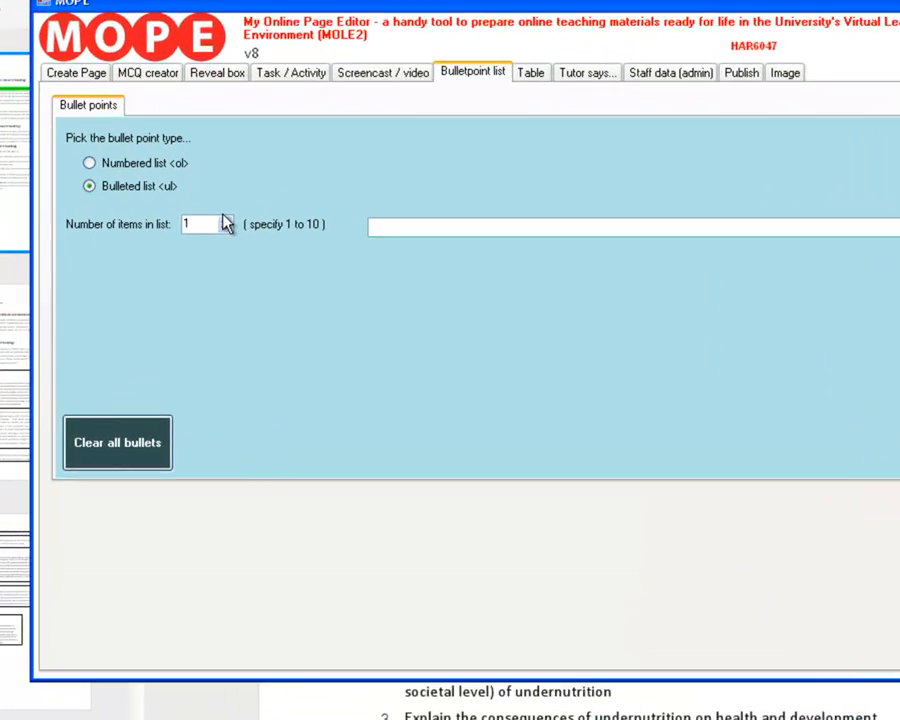
pyautogui.click(206, 209)
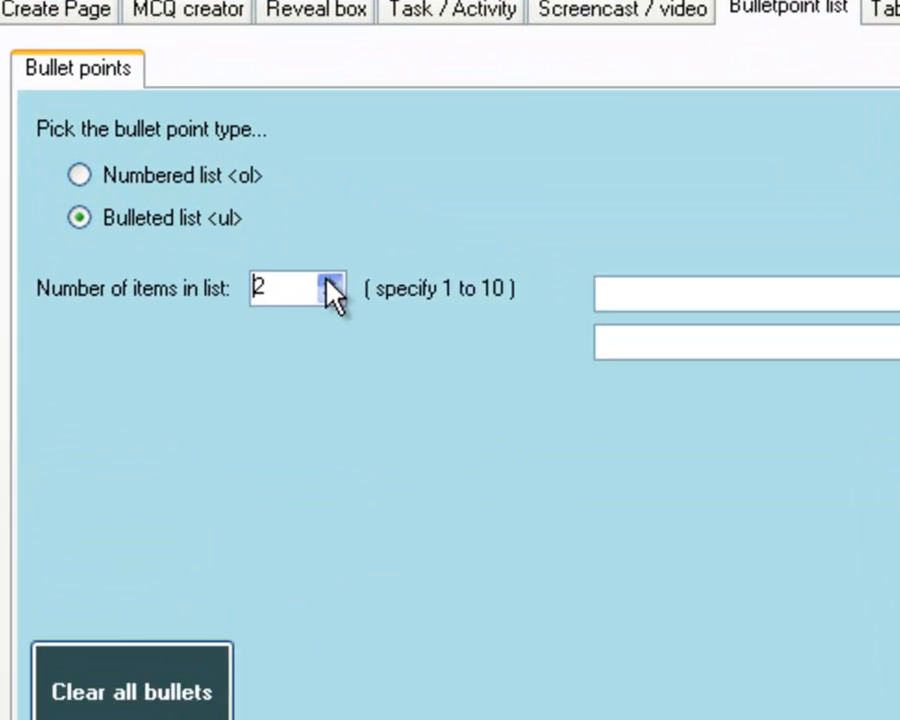
pyautogui.click(206, 209)
pyautogui.click(206, 209)
# Fill the four list items with the week 7 objectives from the document and add the list to the page.
pyautogui.click(529, 278)
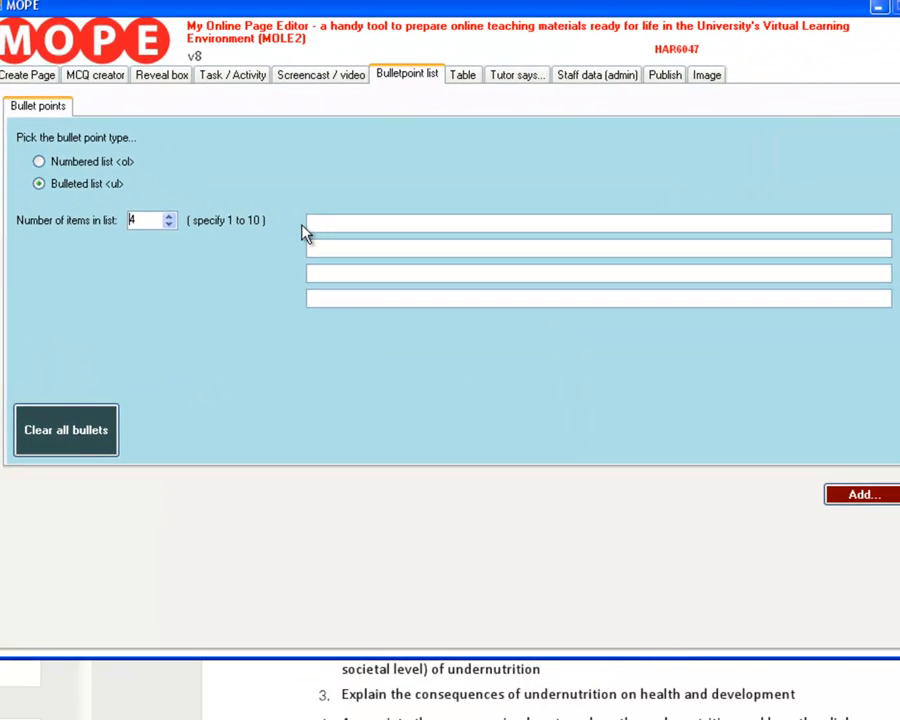
pyautogui.hotkey('ctrl', 'v')
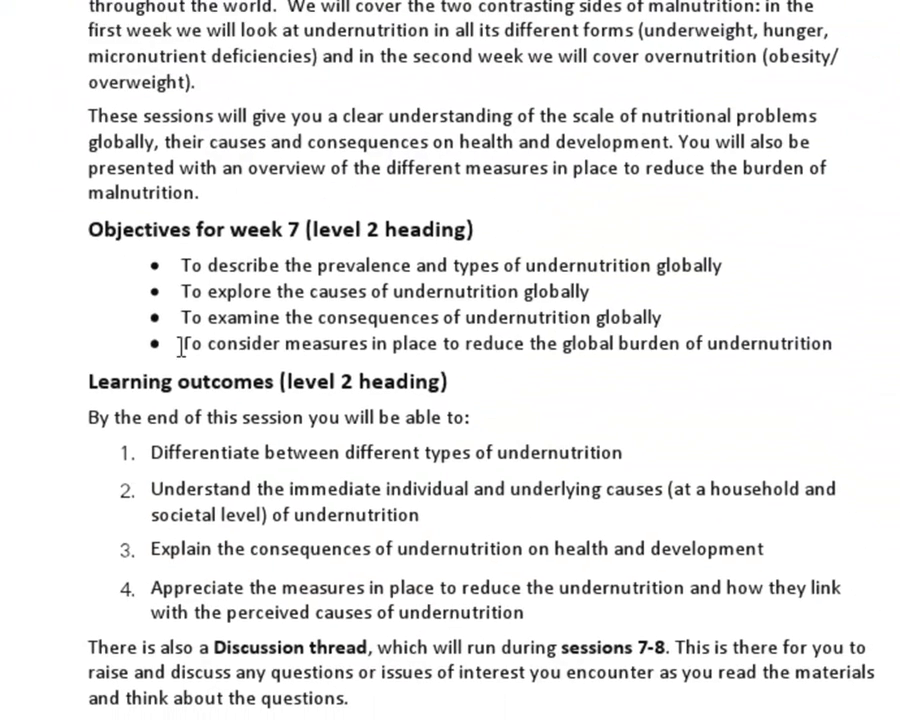
pyautogui.moveTo(181, 345); pyautogui.dragTo(706, 352)
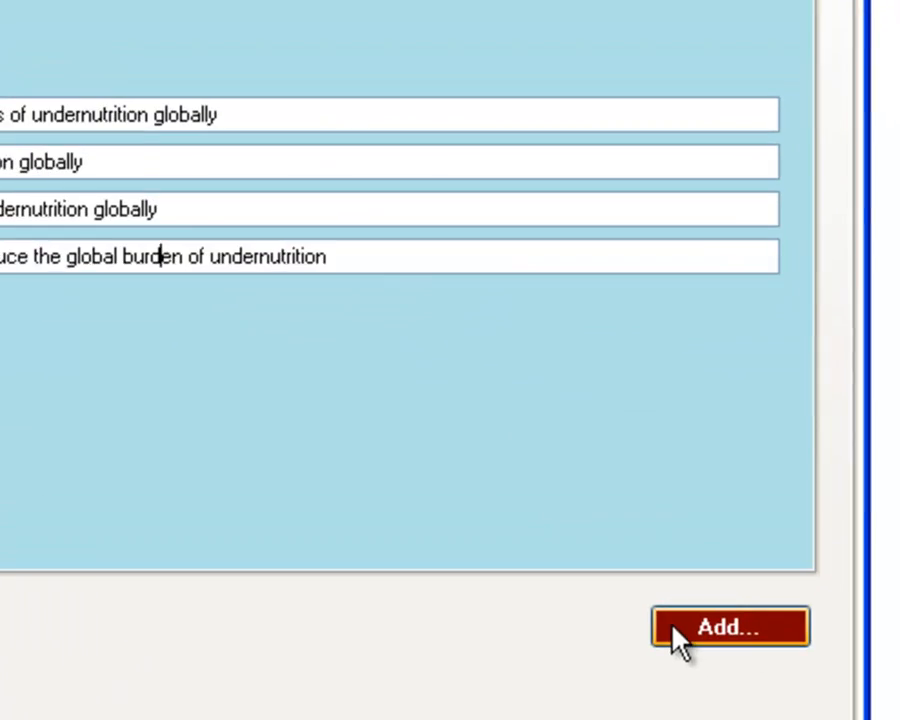
pyautogui.click(678, 636)
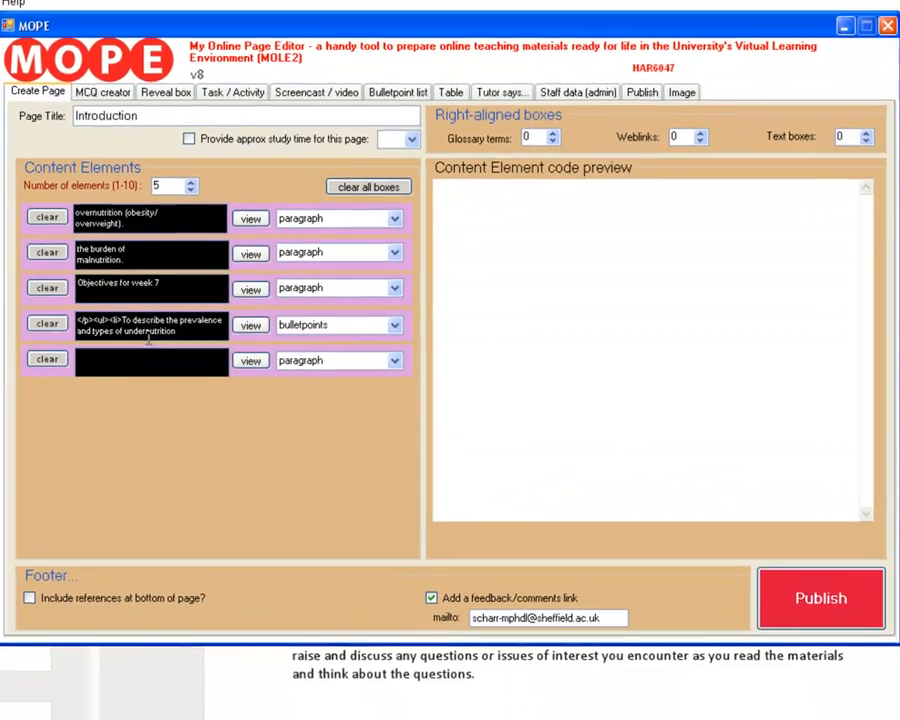
# Examine the bullet list's HTML code in the fourth content element.
pyautogui.click(148, 337)
pyautogui.press('Up')
pyautogui.press('Up')
pyautogui.press('Up')
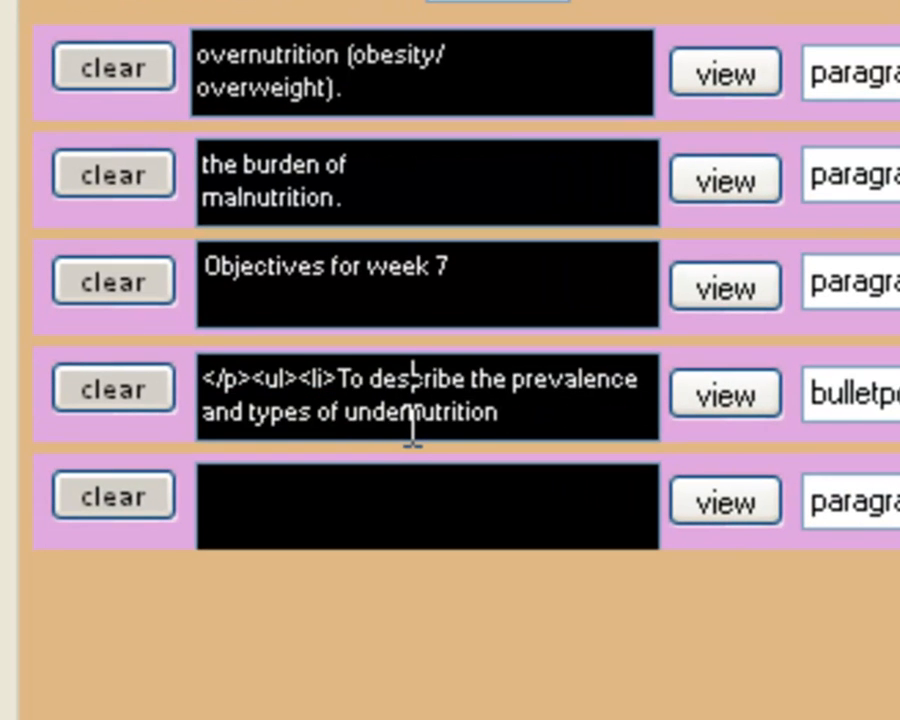
pyautogui.press('Down')
pyautogui.press('Down')
pyautogui.press('Down')
pyautogui.press('Down')
pyautogui.press('Down')
pyautogui.press('Down')
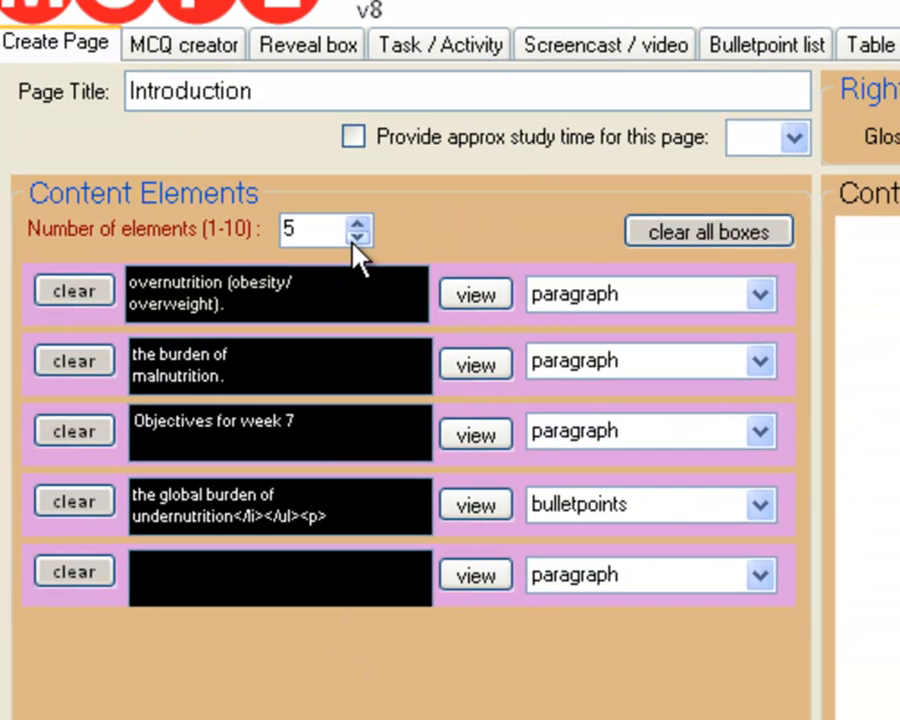
# Reduce the number of content elements to 4.
pyautogui.click(356, 238)
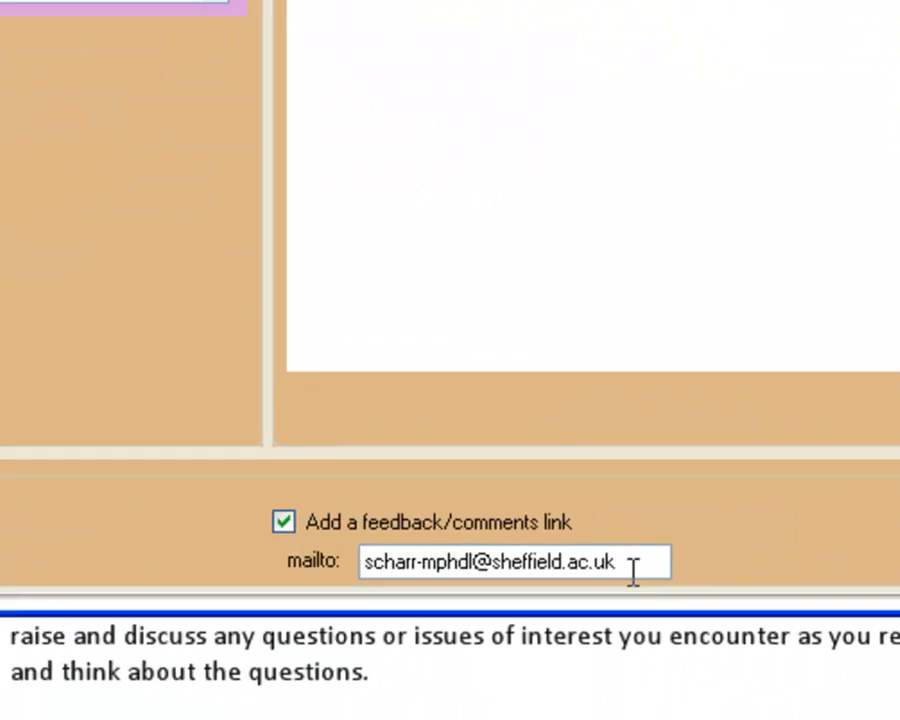
pyautogui.moveTo(633, 572); pyautogui.dragTo(371, 546)
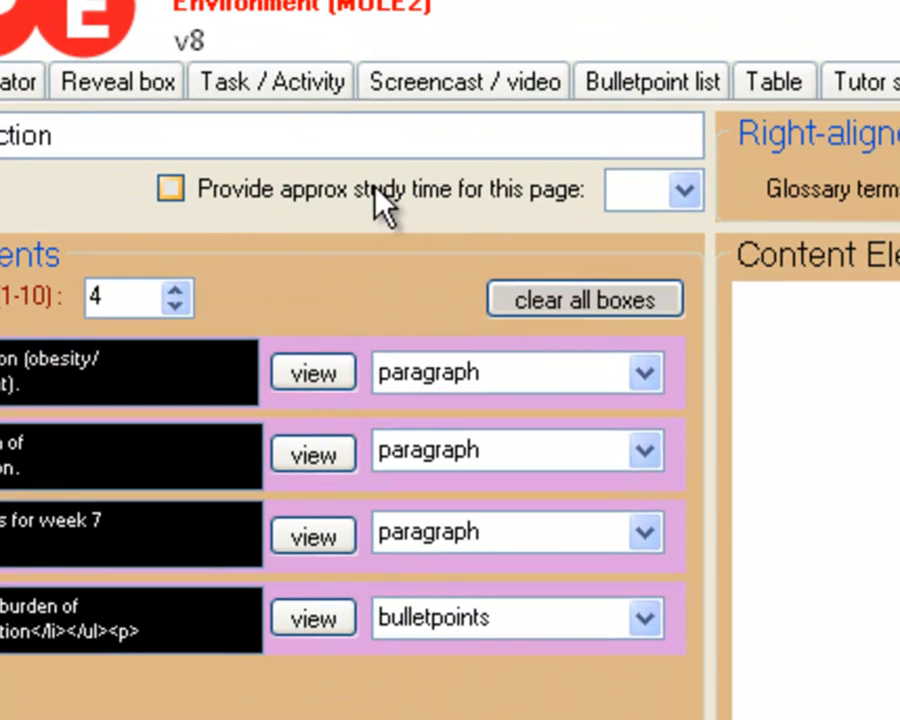
pyautogui.click(172, 191)
pyautogui.click(678, 196)
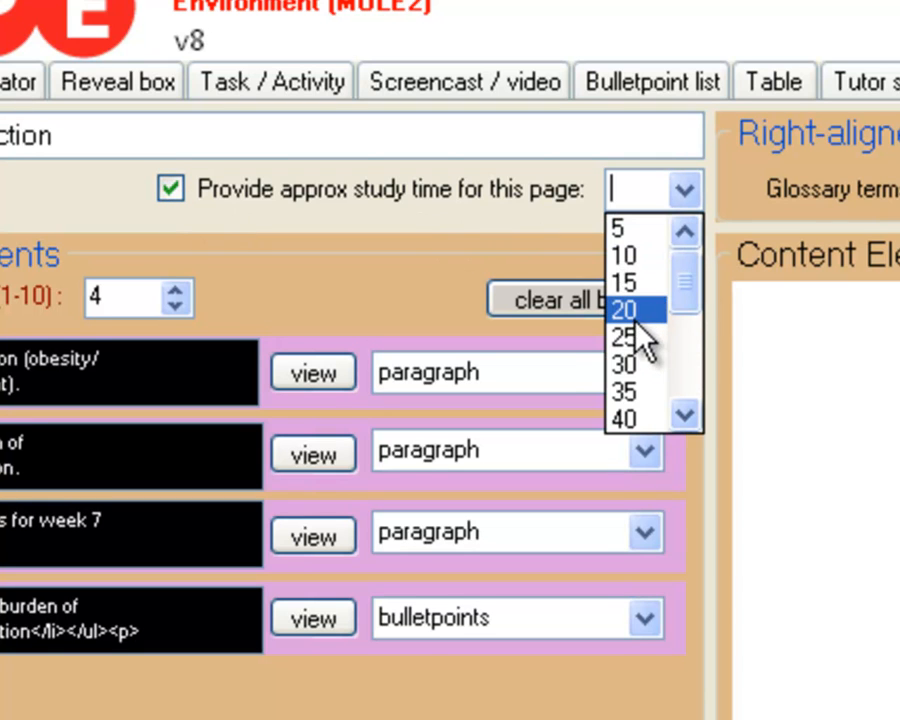
pyautogui.click(181, 183)
pyautogui.click(179, 186)
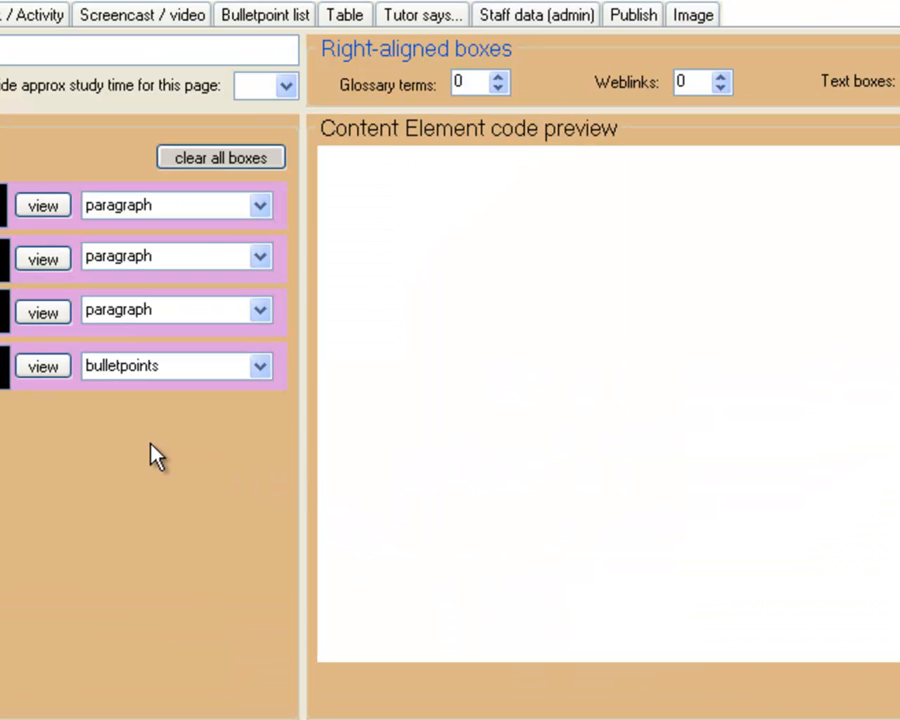
# Add a full stop after the last objective in the bulletpoints element's code and accept the changes.
pyautogui.click(46, 369)
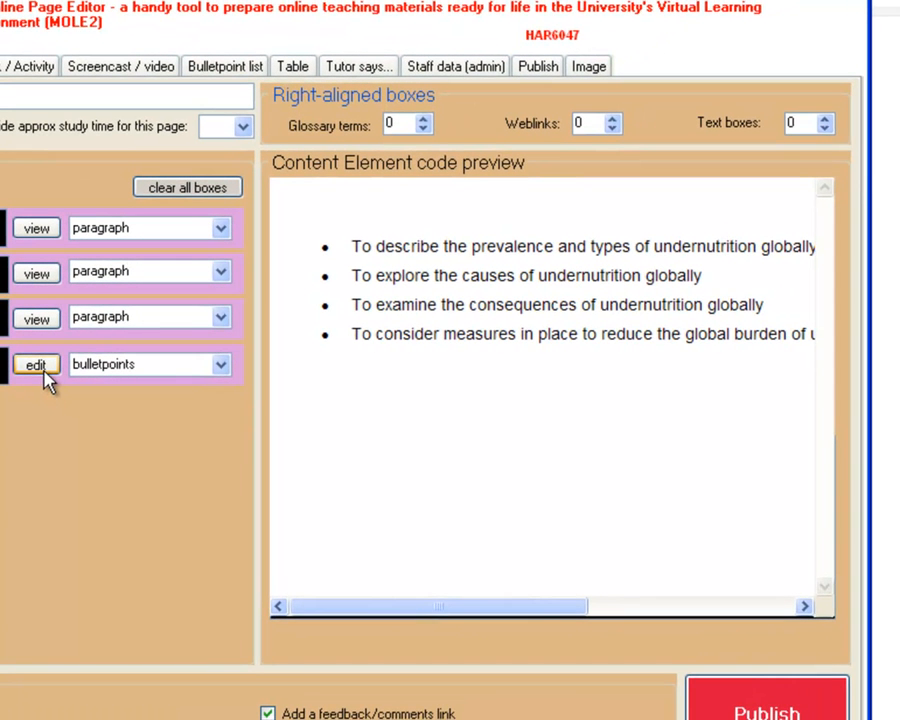
pyautogui.click(40, 366)
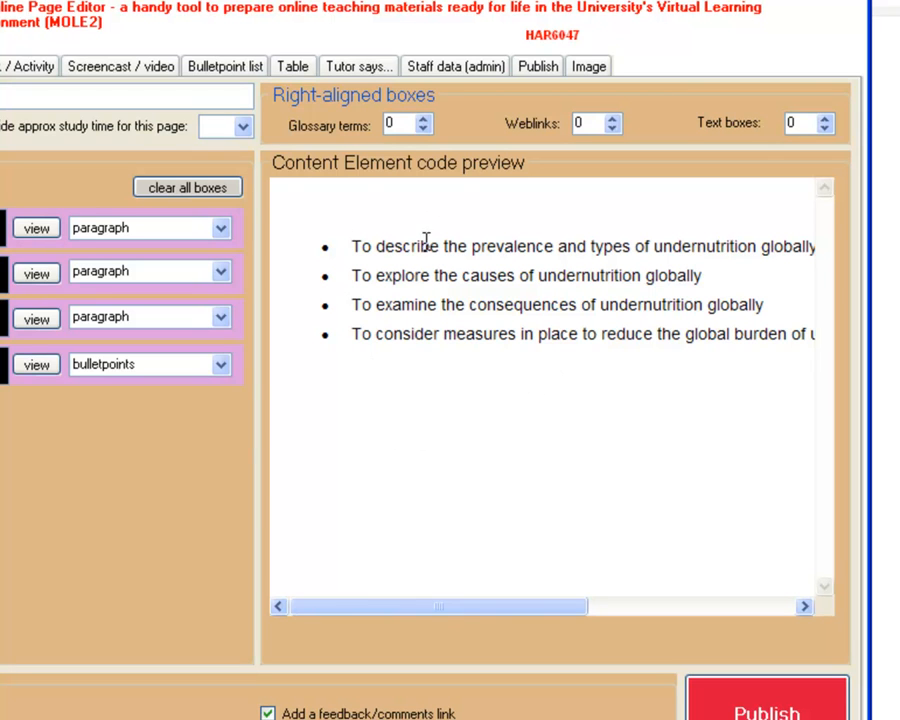
pyautogui.click(37, 366)
pyautogui.click(37, 366)
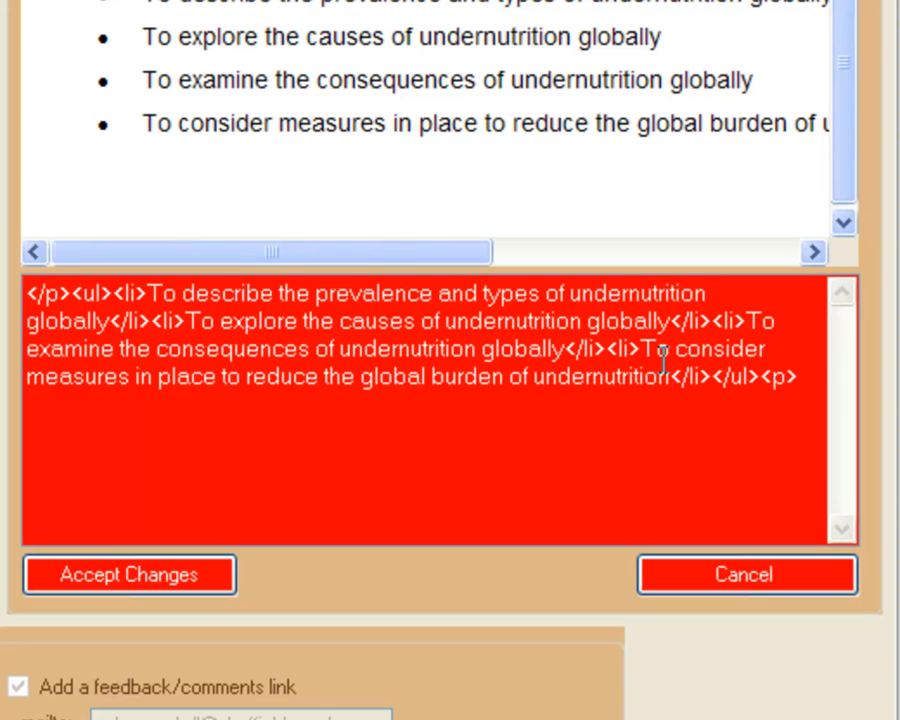
pyautogui.click(671, 376)
pyautogui.write('.')
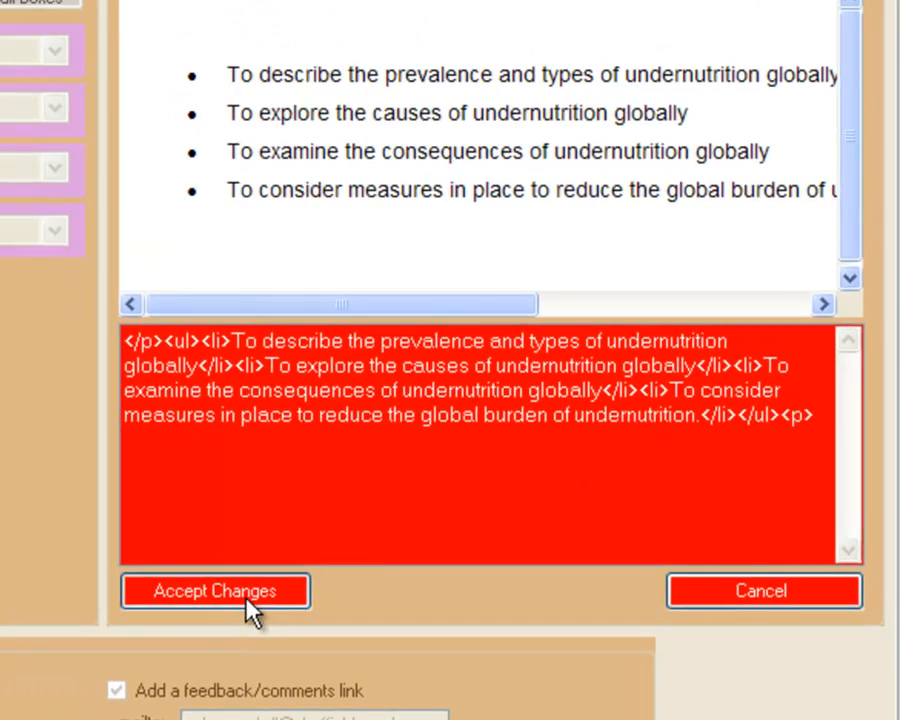
pyautogui.click(165, 578)
# Check the end of the last bullet in the preview and review the three paragraph elements.
pyautogui.moveTo(416, 587); pyautogui.dragTo(555, 585)
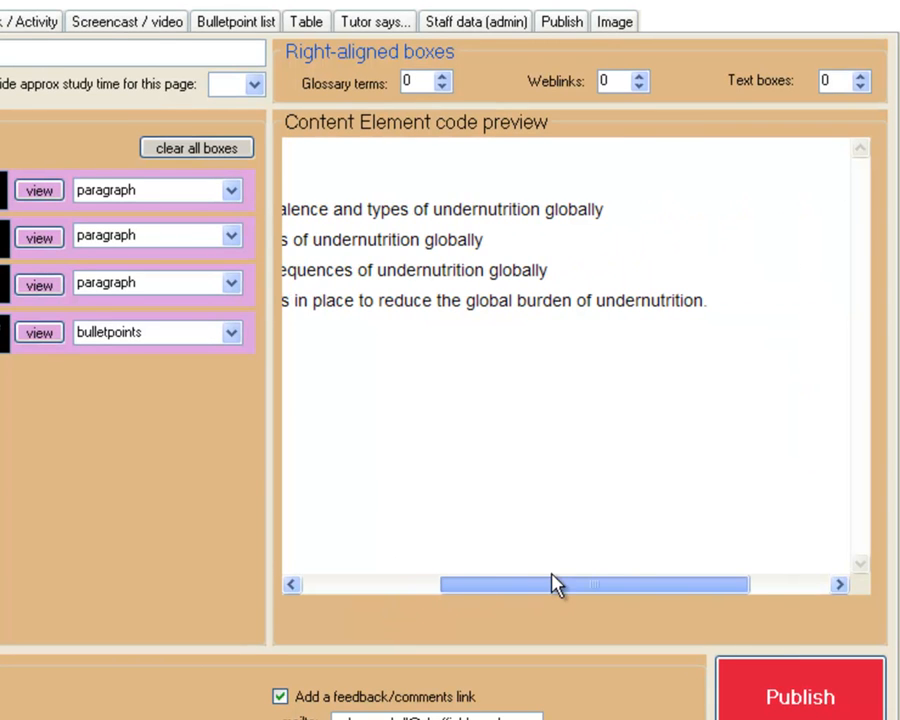
pyautogui.moveTo(703, 301); pyautogui.dragTo(710, 302)
pyautogui.click(694, 312)
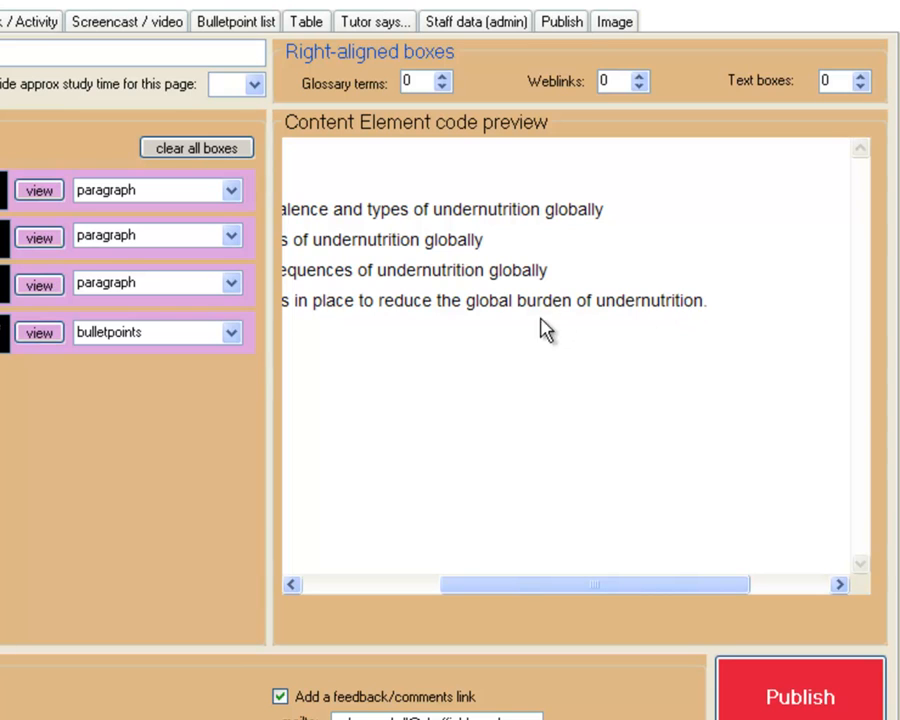
pyautogui.click(40, 286)
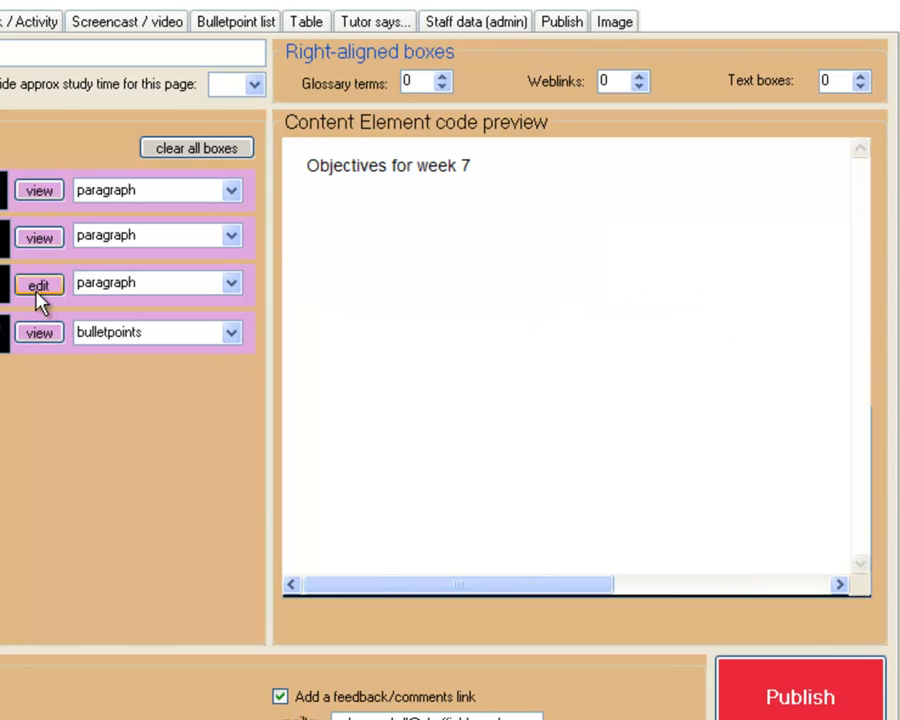
pyautogui.click(31, 240)
pyautogui.click(31, 191)
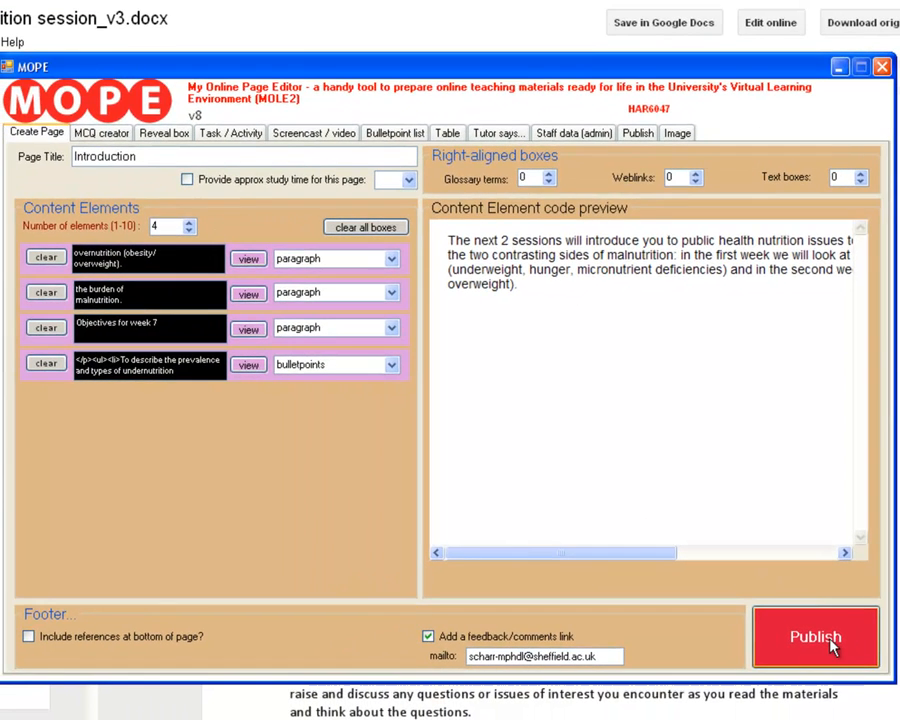
# Publish the Introduction page and copy its generated code to the clipboard.
pyautogui.click(816, 688)
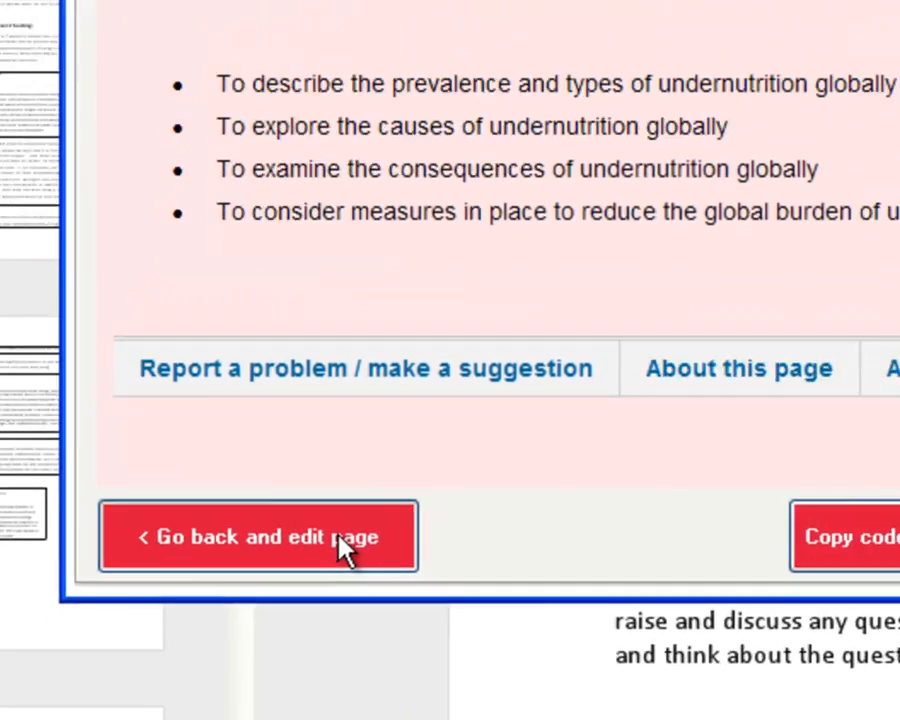
pyautogui.click(414, 503)
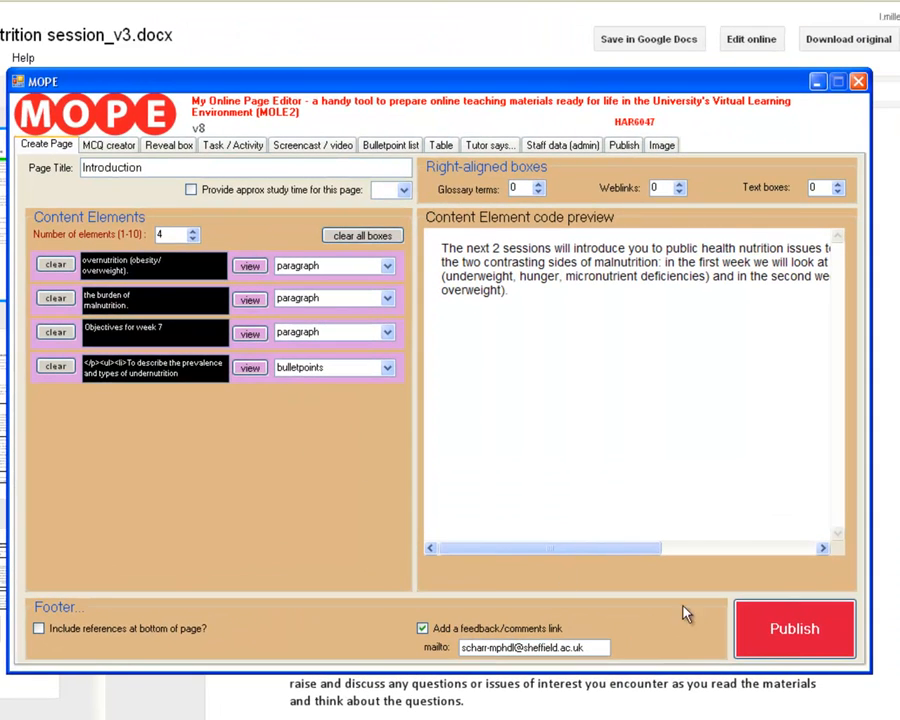
pyautogui.click(785, 630)
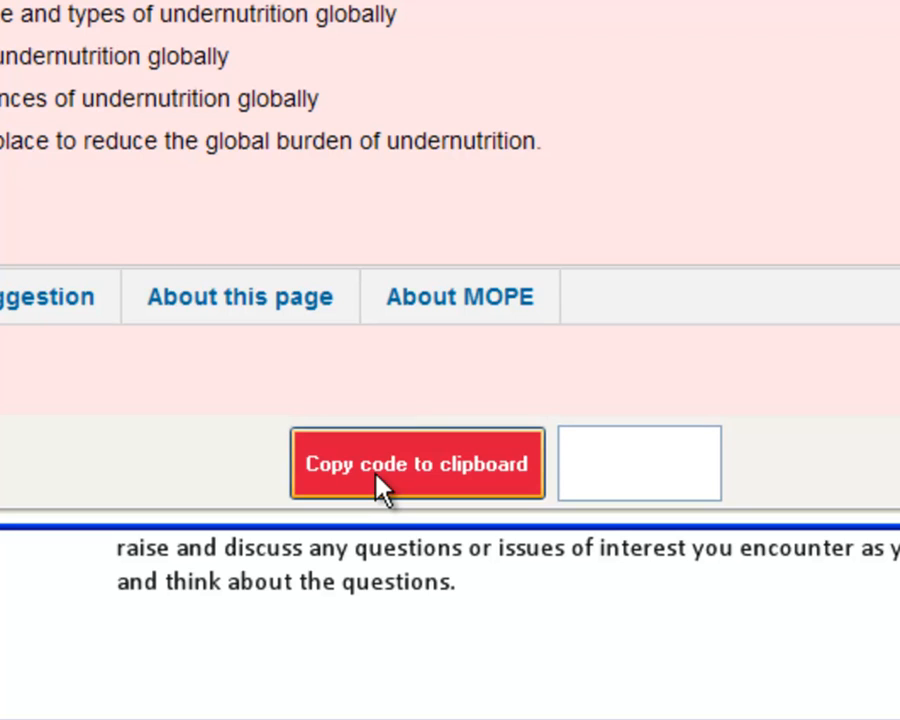
pyautogui.click(380, 487)
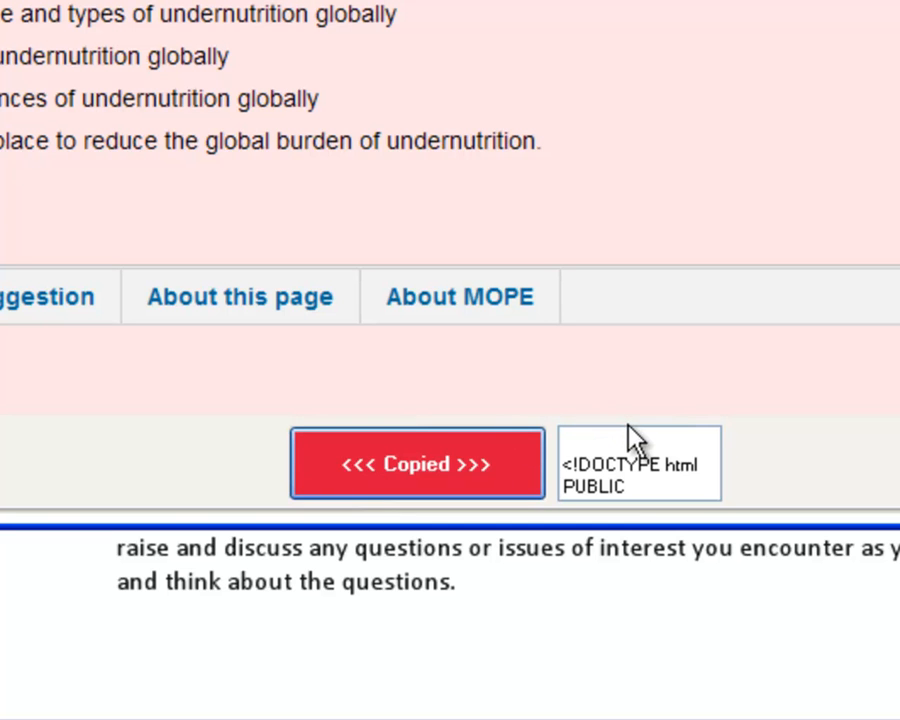
pyautogui.moveTo(628, 436)
pyautogui.mouseDown()
pyautogui.moveTo(629, 537)
pyautogui.moveTo(630, 459)
pyautogui.mouseUp()
pyautogui.click(629, 458)
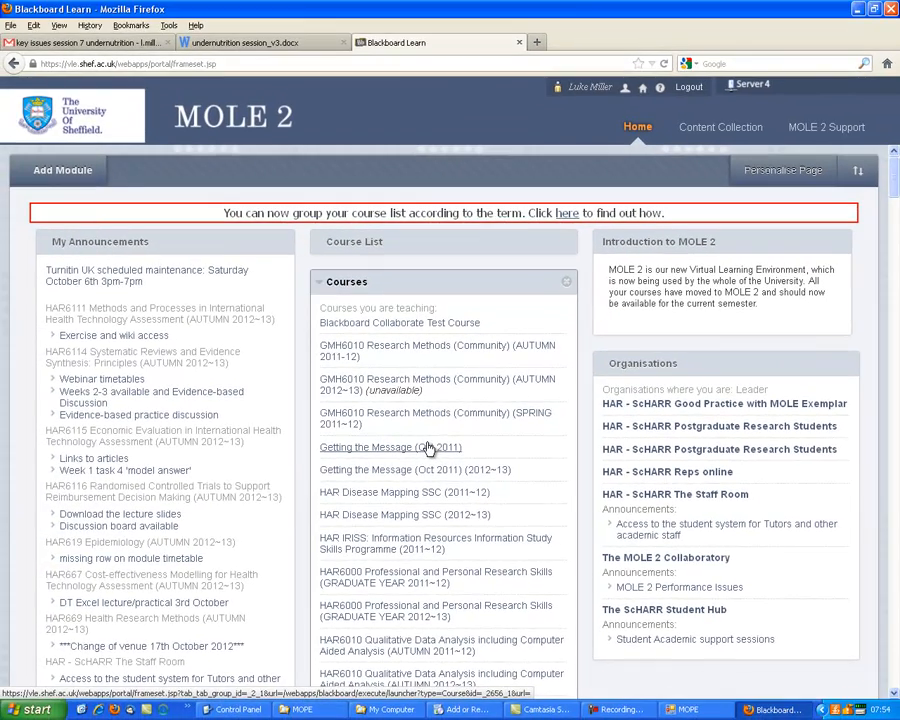
# Switch to MOLE 2 in Firefox, then find Sandbox Course 41 in the course list and open it.
pyautogui.scroll(-2, 430, 448)
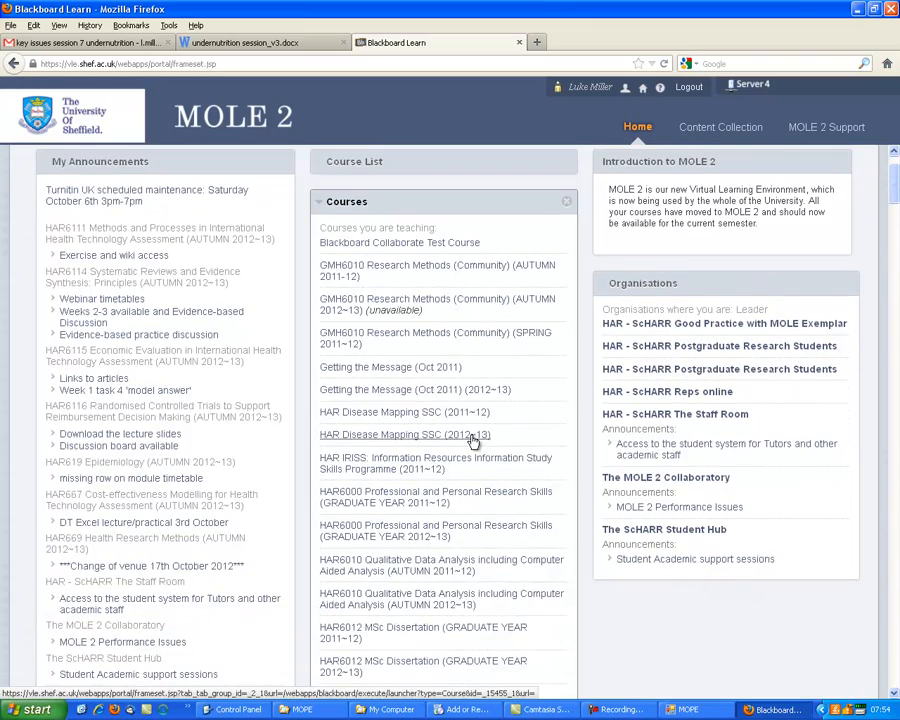
pyautogui.scroll(-15, 472, 442)
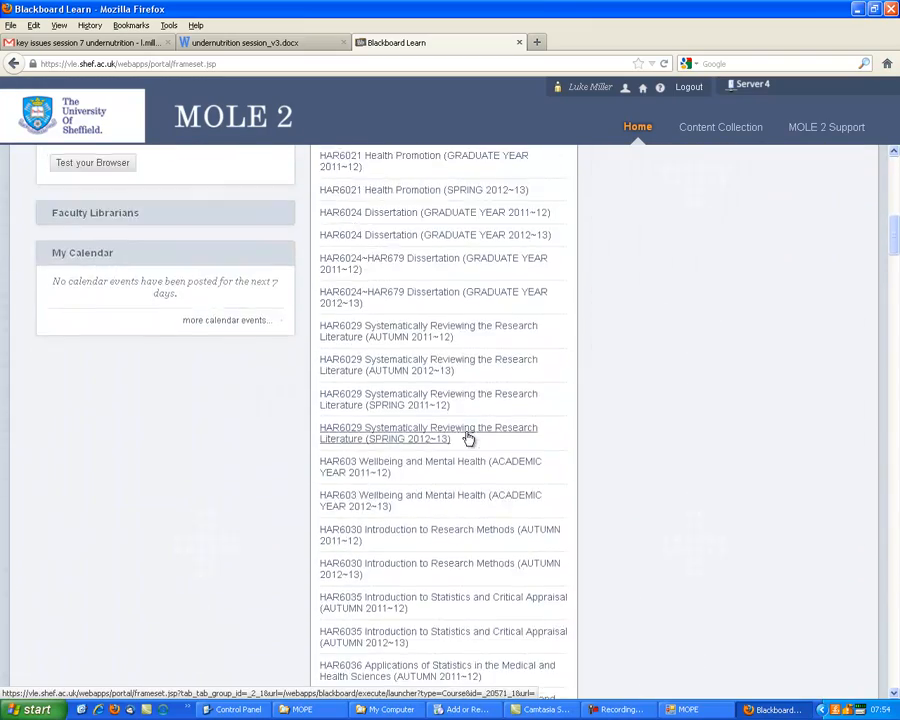
pyautogui.scroll(-15, 466, 430)
pyautogui.scroll(-20, 450, 403)
pyautogui.scroll(-20, 432, 408)
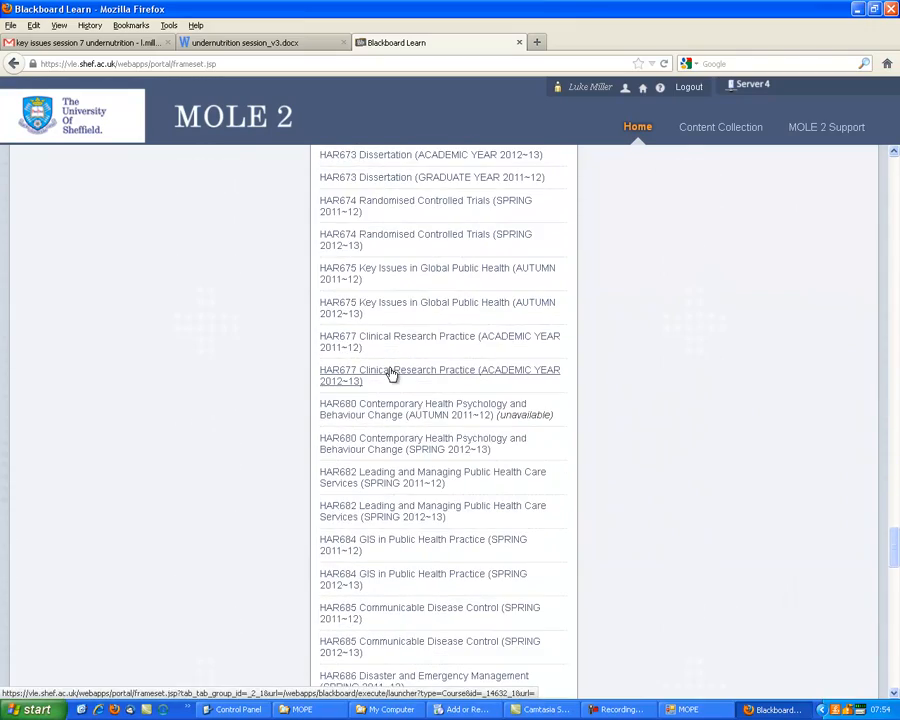
pyautogui.hotkey('ctrl', 'f')
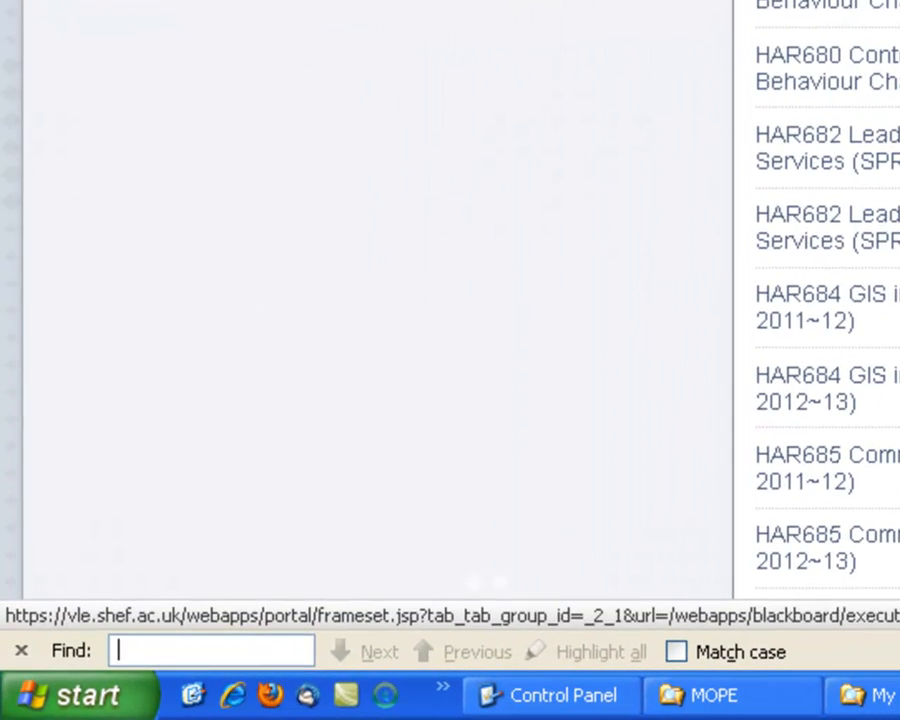
pyautogui.write('luke')
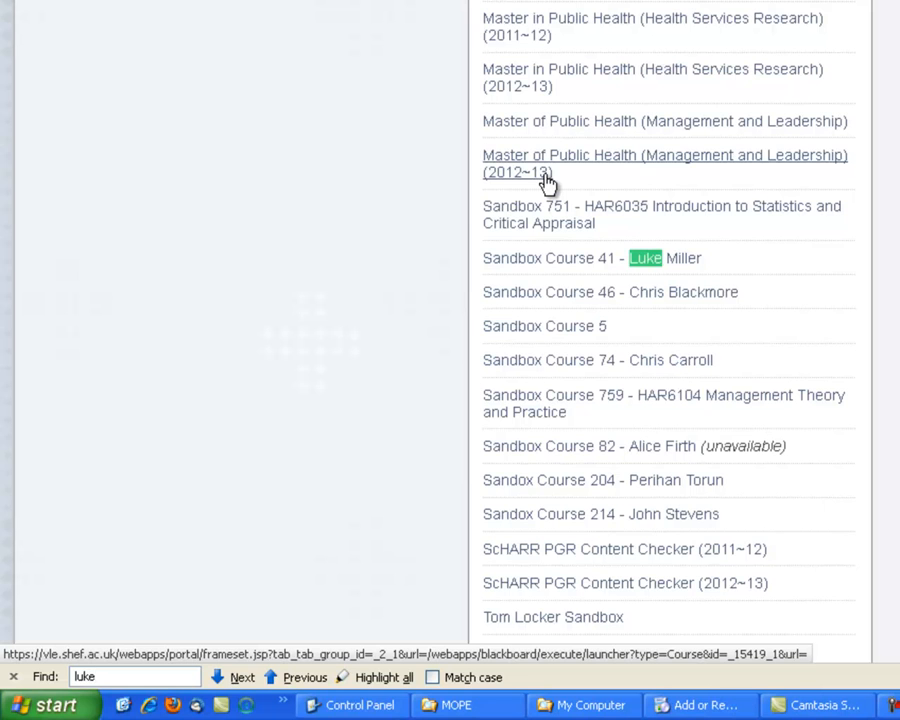
pyautogui.click(543, 262)
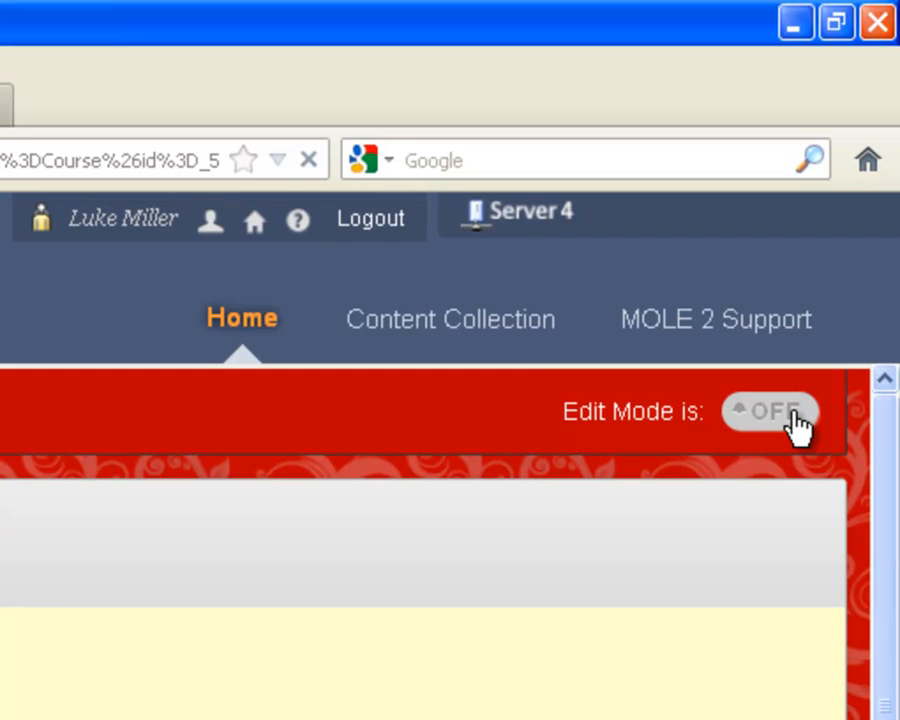
# Turn on edit mode for the course and open "Week 1:Intro to crocs" in the Learning Module area.
pyautogui.click(797, 426)
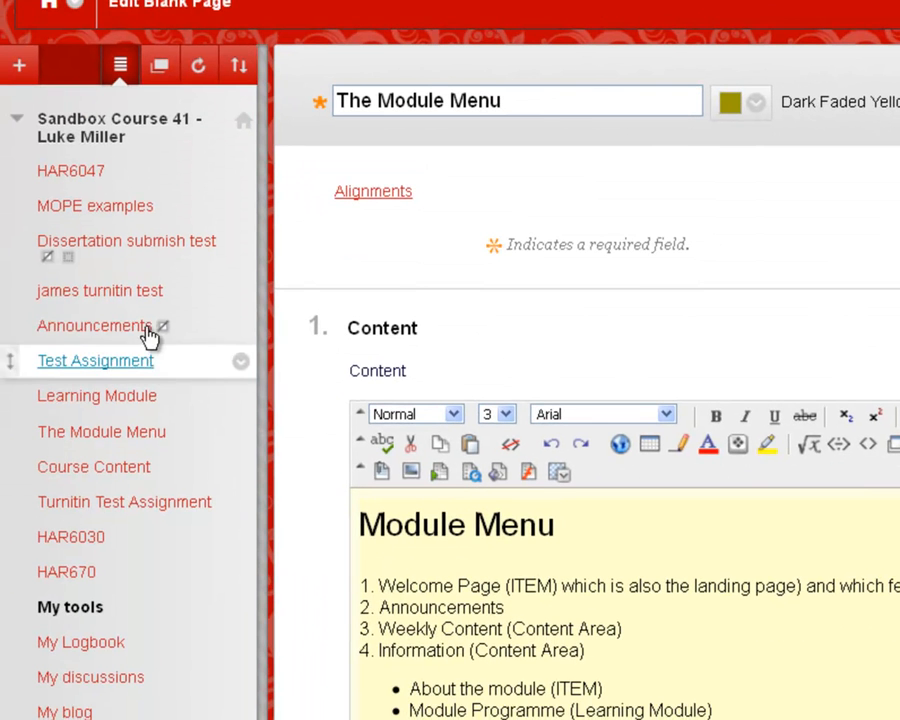
pyautogui.click(117, 405)
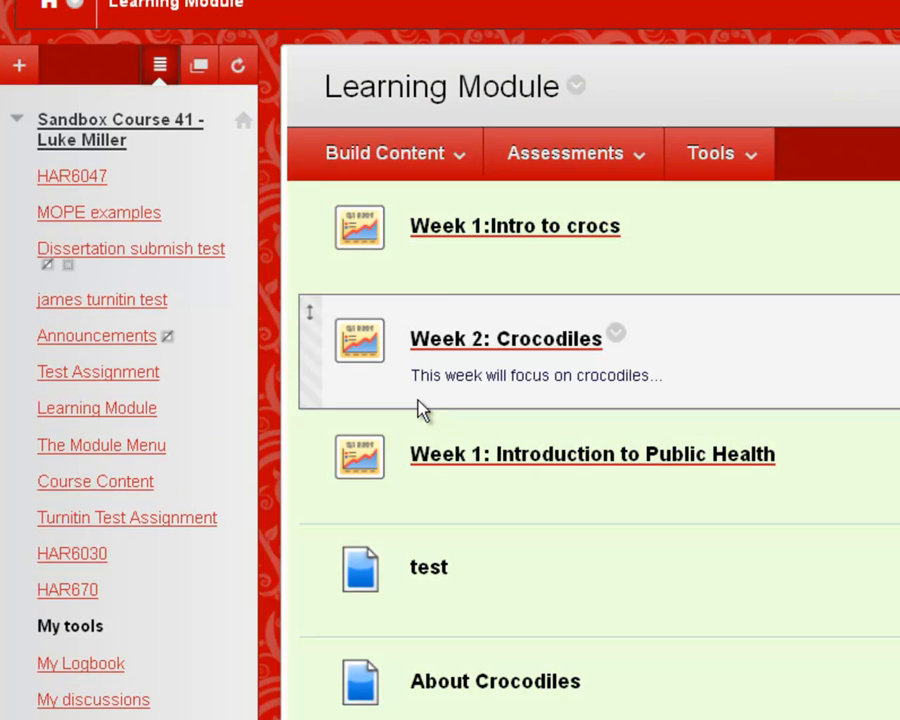
pyautogui.click(472, 230)
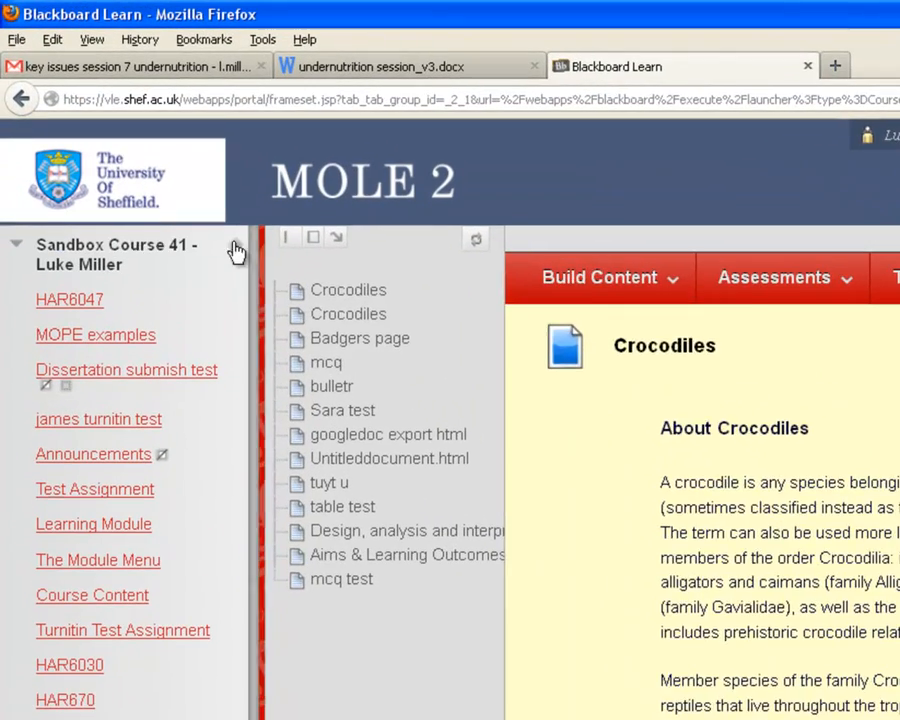
# Create a new content item in the week 1 module and name it "Introduction".
pyautogui.click(581, 268)
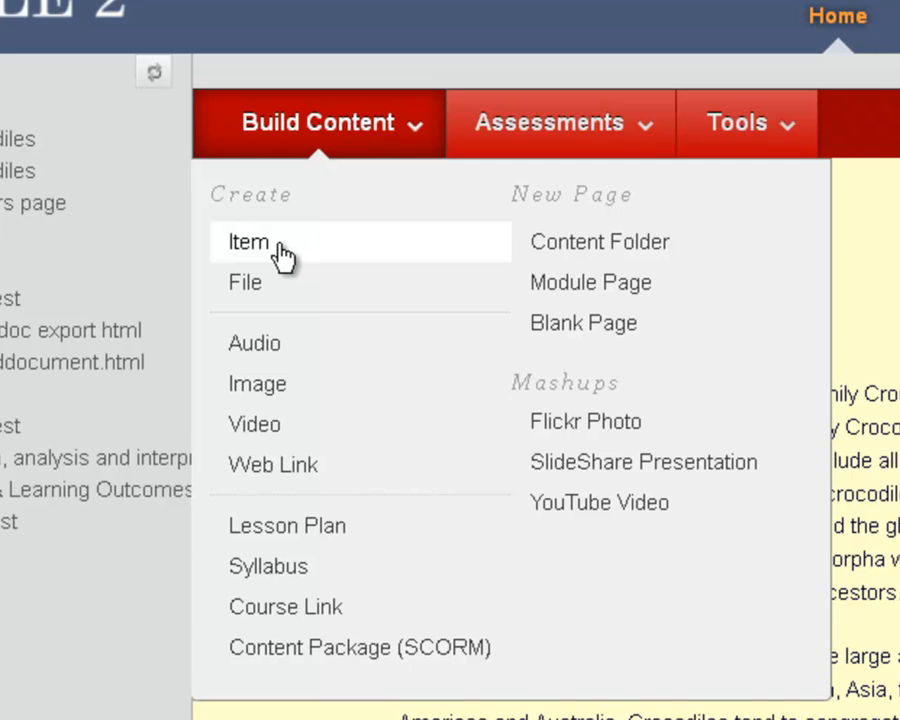
pyautogui.click(250, 243)
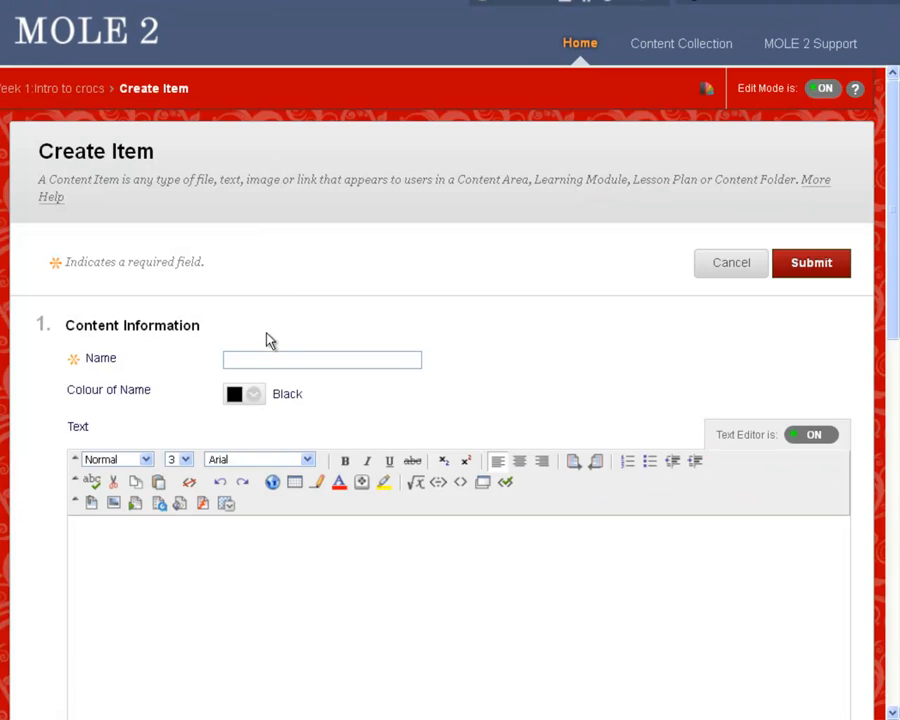
pyautogui.write('Introd')
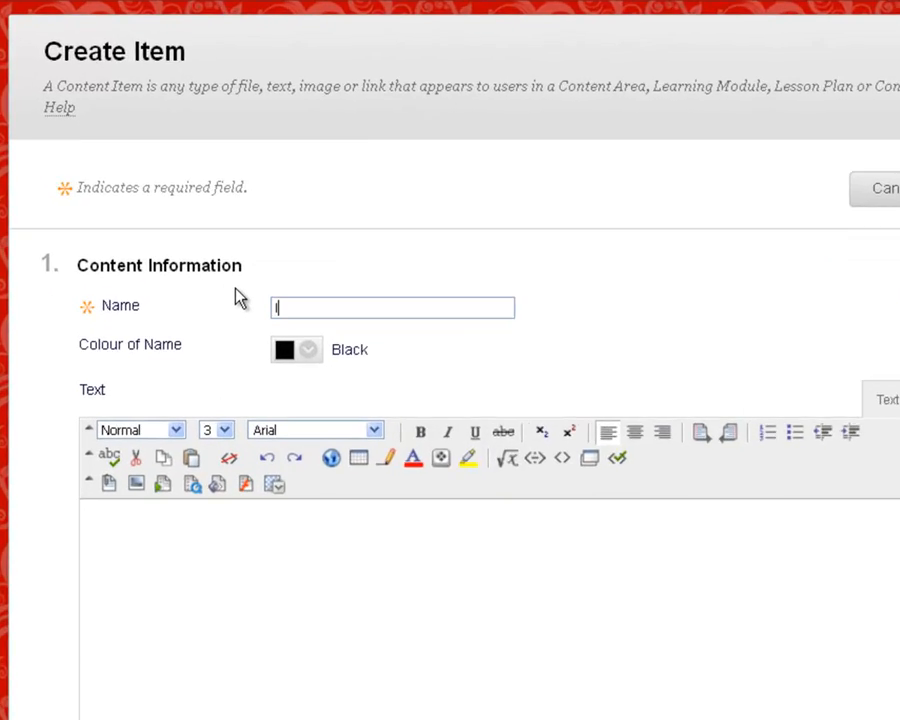
pyautogui.write('uction')
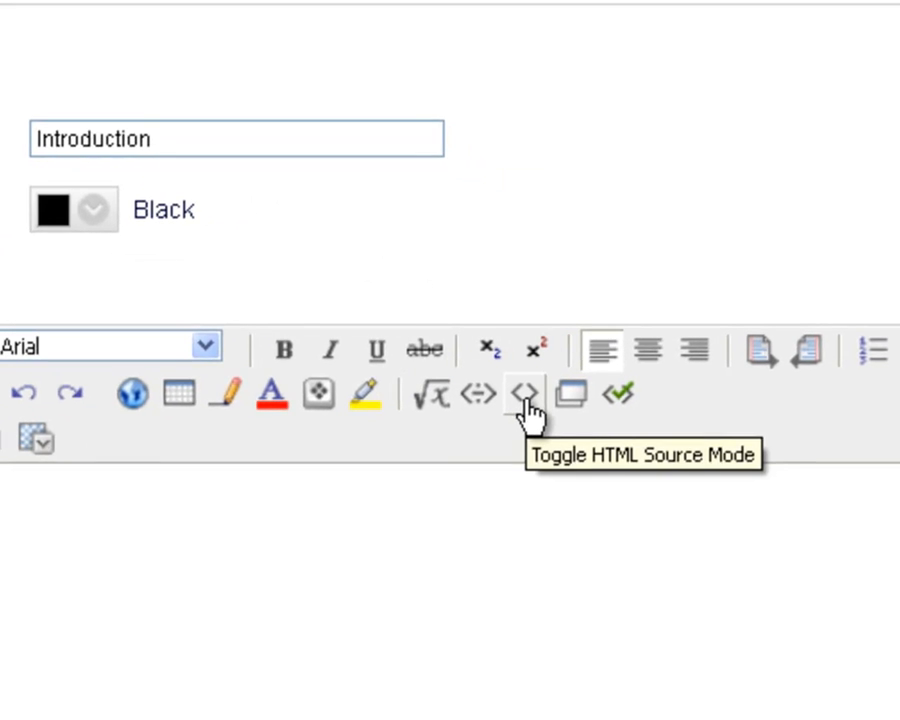
# Replace the placeholder in the item's HTML source with the copied MOPE code and return to normal editing mode.
pyautogui.click(524, 395)
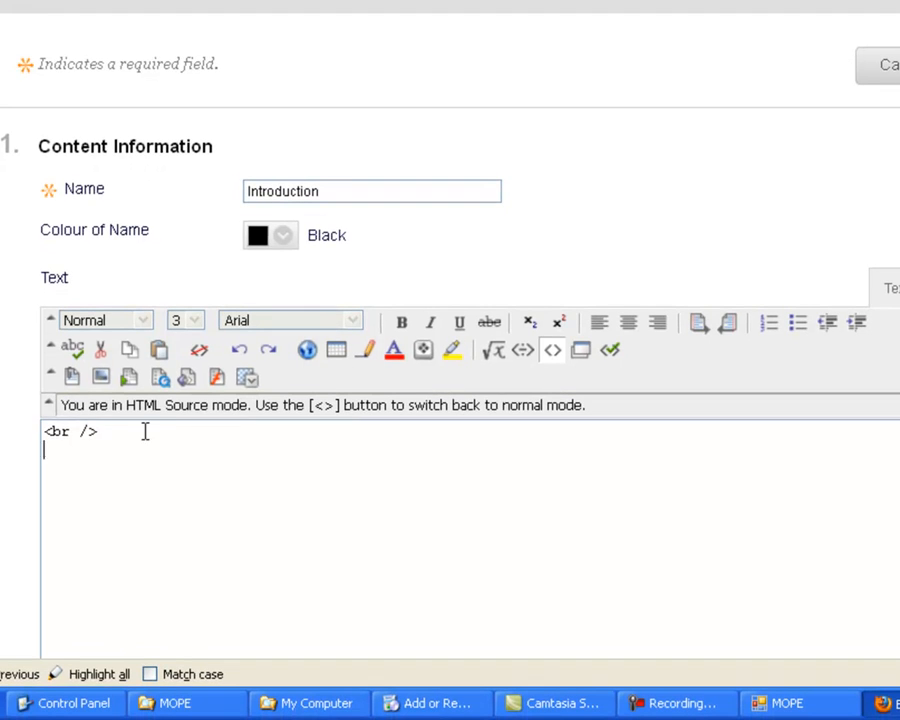
pyautogui.moveTo(139, 527); pyautogui.dragTo(4, 528)
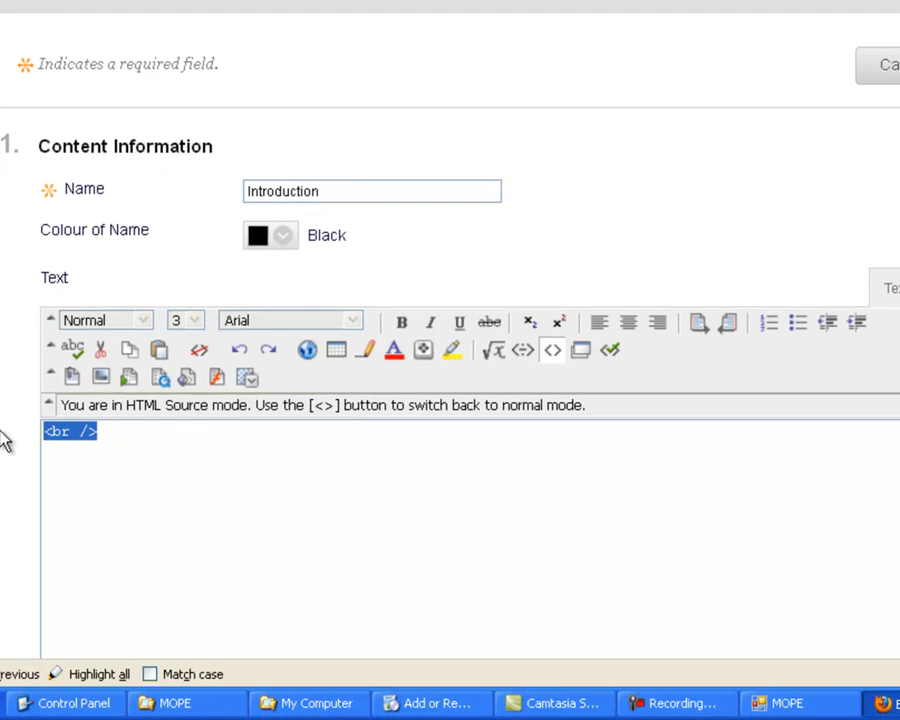
pyautogui.press('Delete')
pyautogui.hotkey('ctrl', 'v')
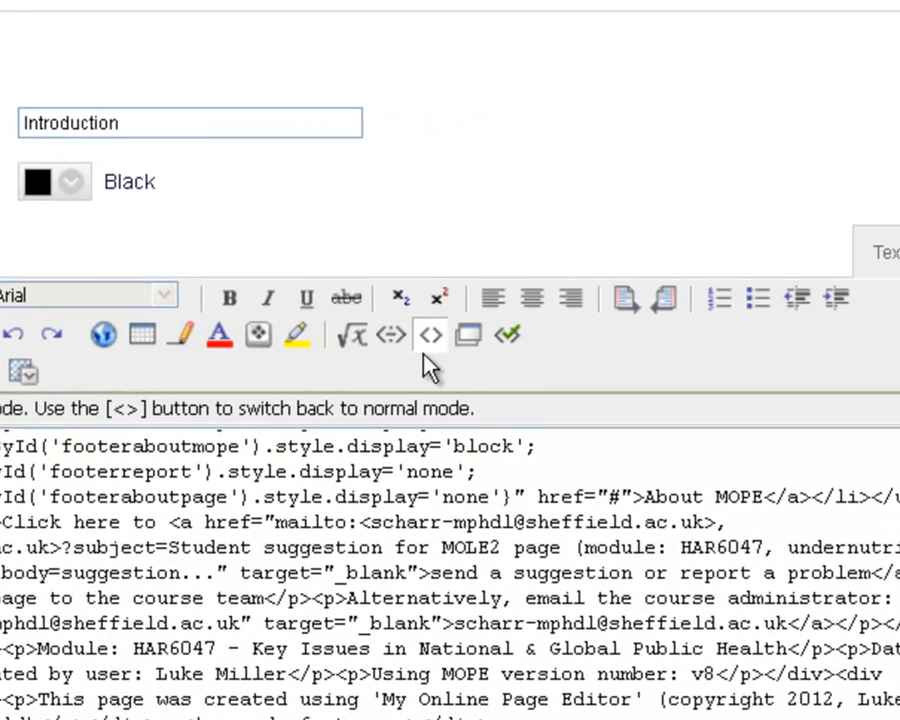
pyautogui.click(431, 335)
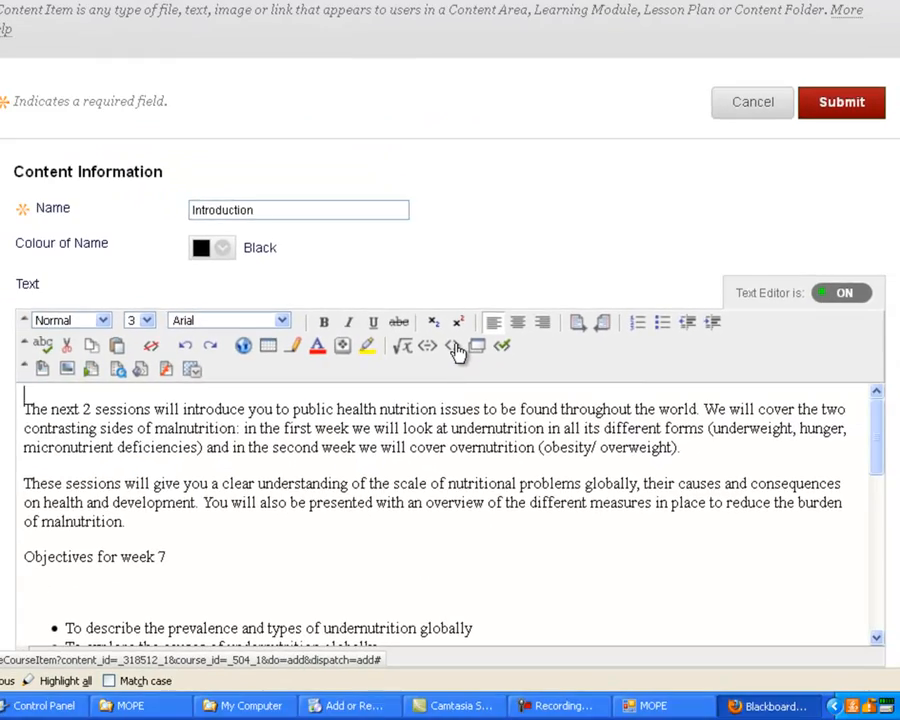
pyautogui.click(455, 347)
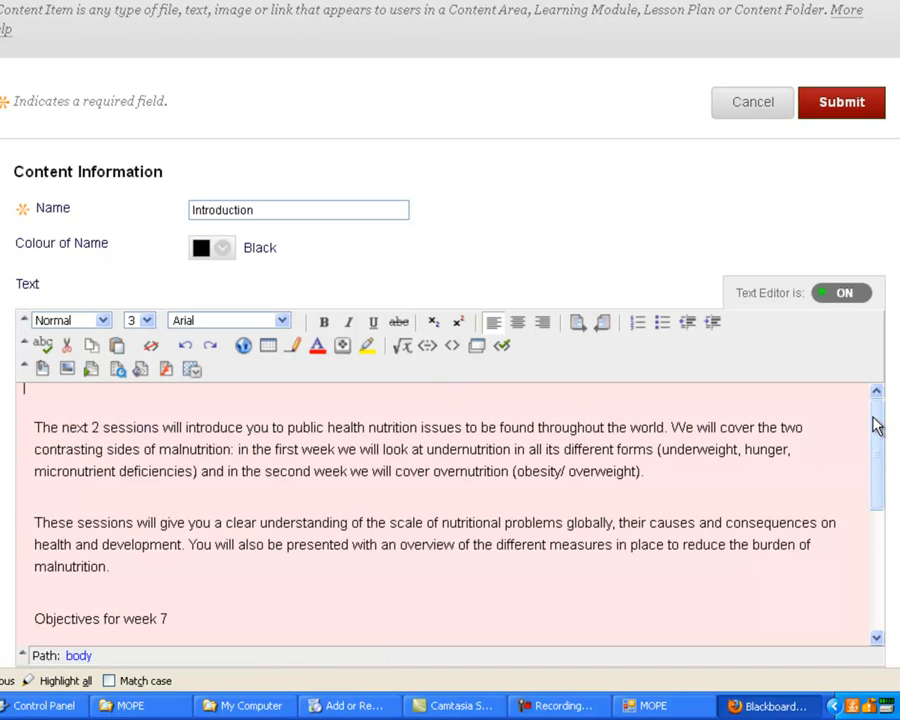
# Insert a new paragraph reading "Paragraph here!" between the first and second paragraphs of the item text.
pyautogui.moveTo(878, 424); pyautogui.dragTo(800, 400)
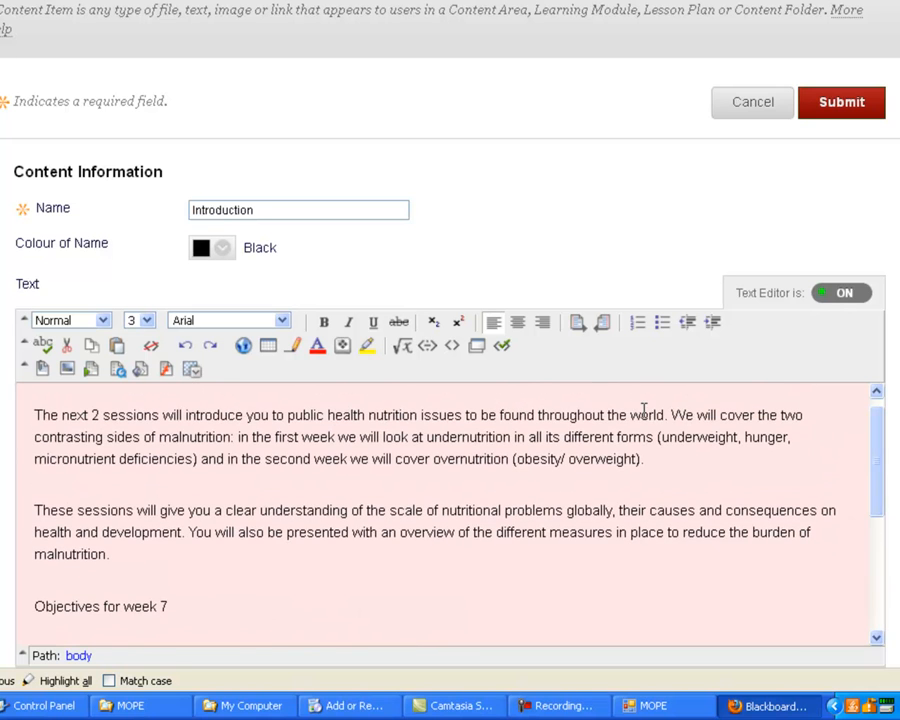
pyautogui.click(651, 466)
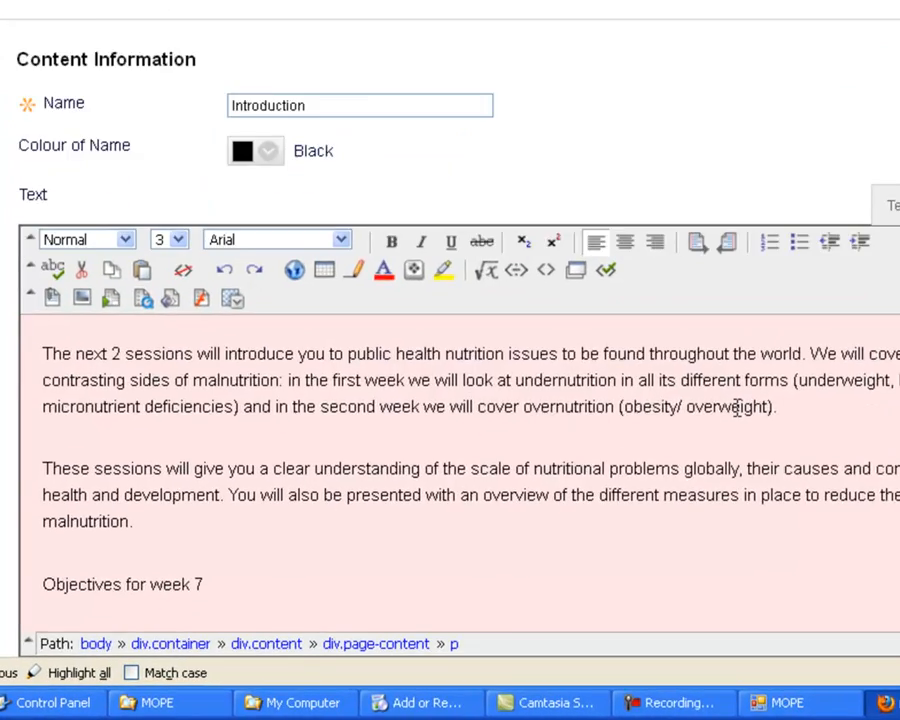
pyautogui.press('Return')
pyautogui.write('Pa')
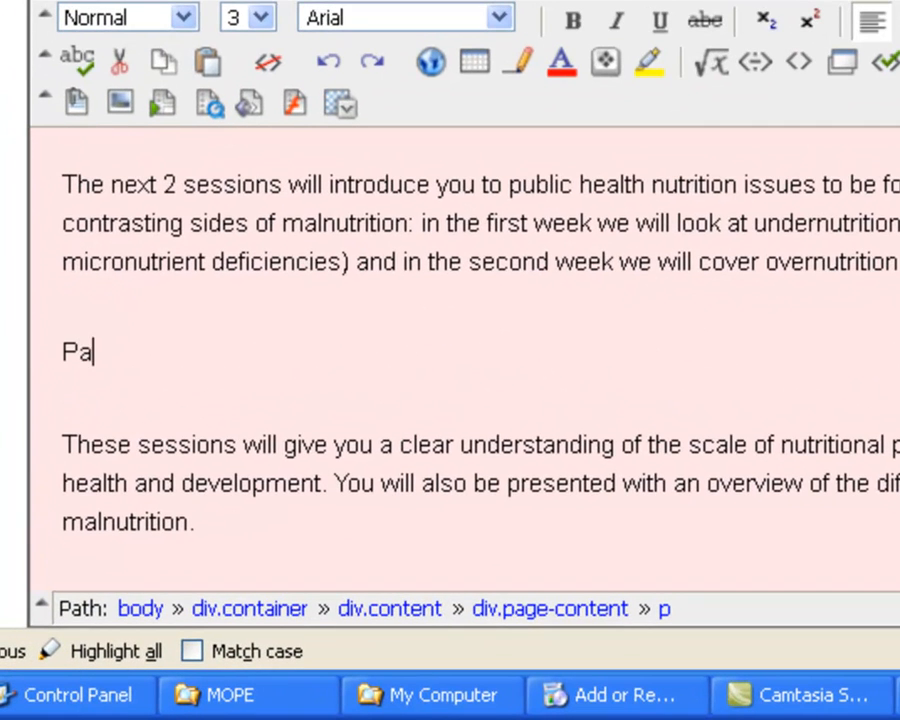
pyautogui.write('ragrp')
pyautogui.write('aph here!')
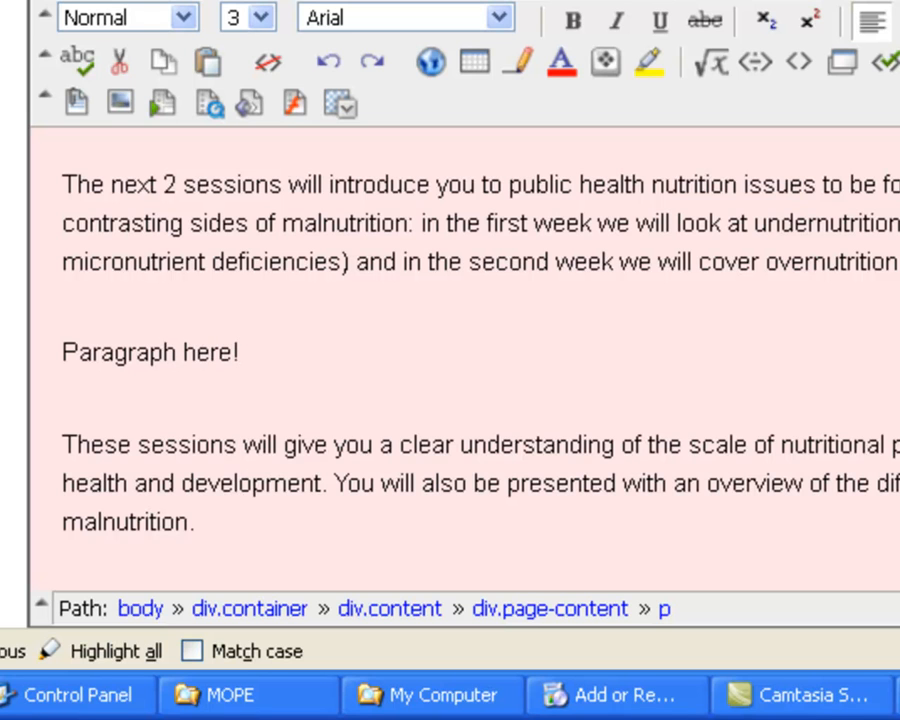
pyautogui.press('Down')
pyautogui.press('Down')
pyautogui.press('Down')
pyautogui.press('Down')
pyautogui.press('Down')
pyautogui.press('Down')
pyautogui.press('Down')
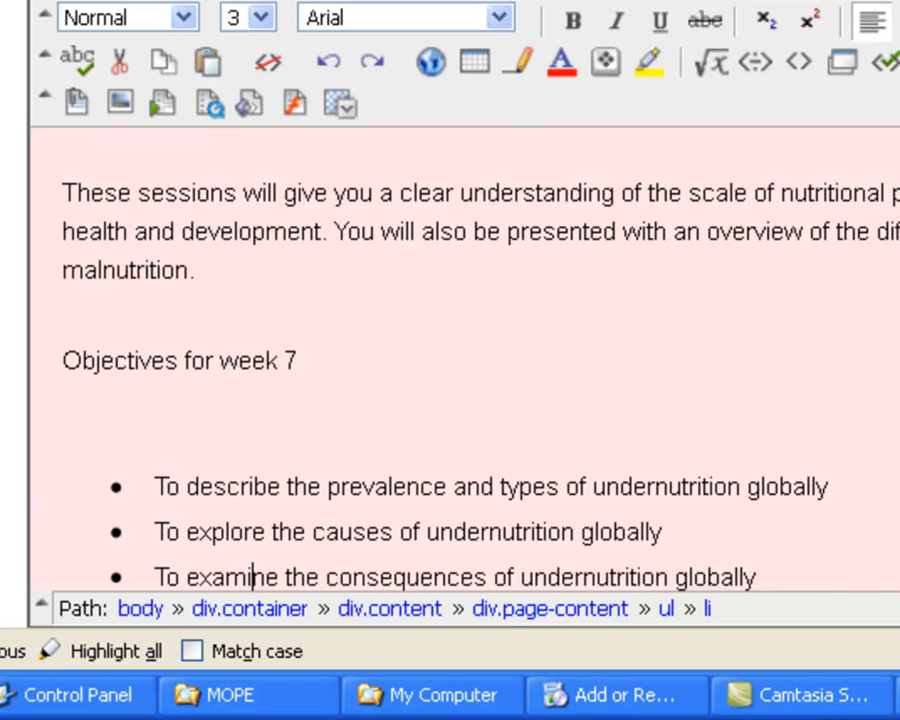
pyautogui.press('Up')
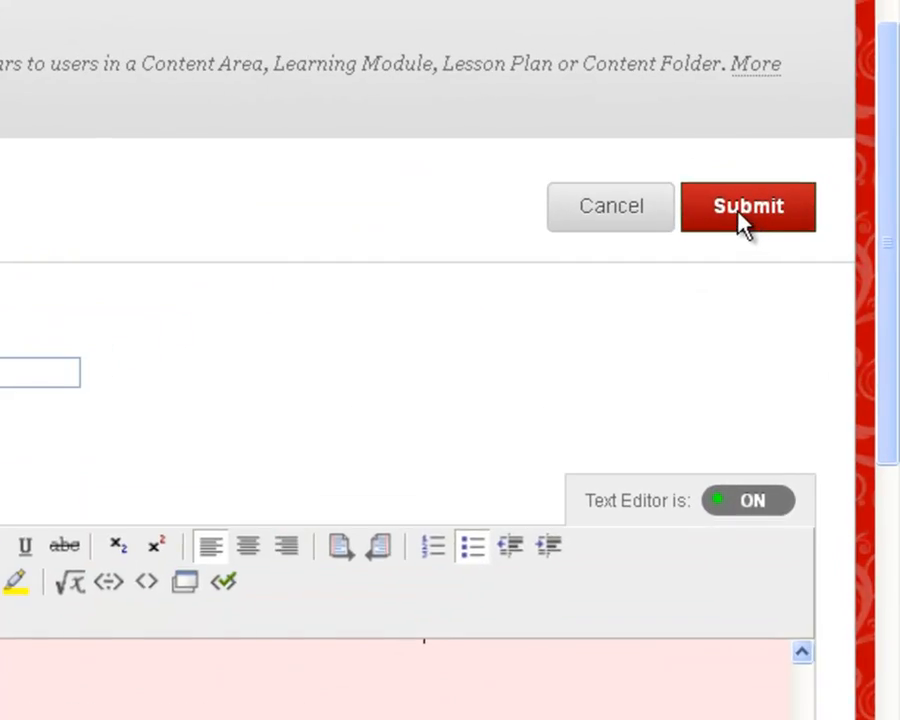
# Submit the new Introduction item and move it to the top of the week 1 module, above the first Crocodiles item.
pyautogui.click(847, 107)
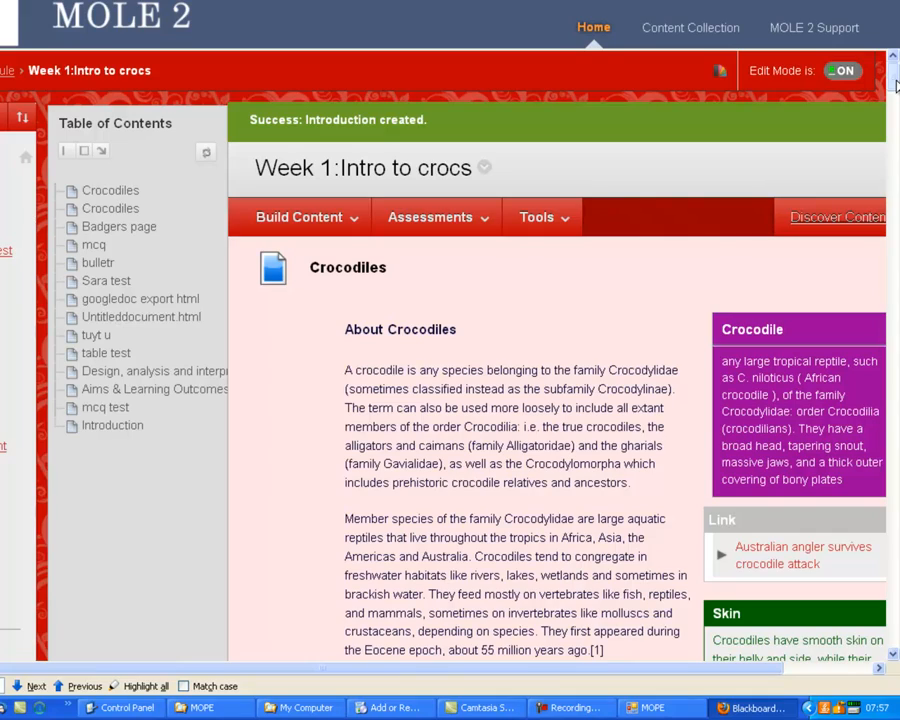
pyautogui.moveTo(895, 85); pyautogui.dragTo(894, 650)
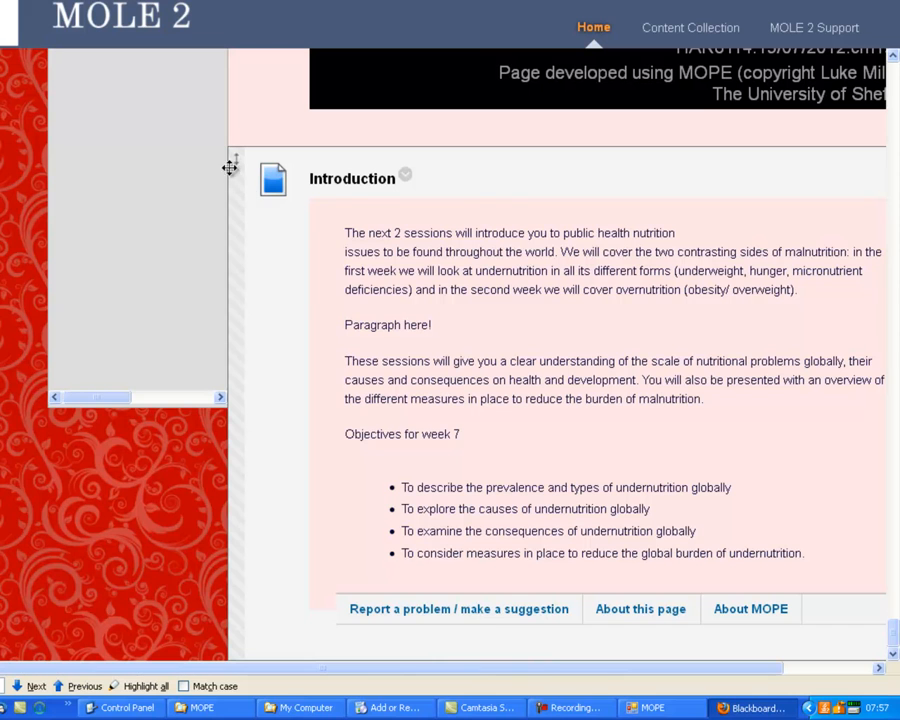
pyautogui.moveTo(238, 155); pyautogui.dragTo(270, 283)
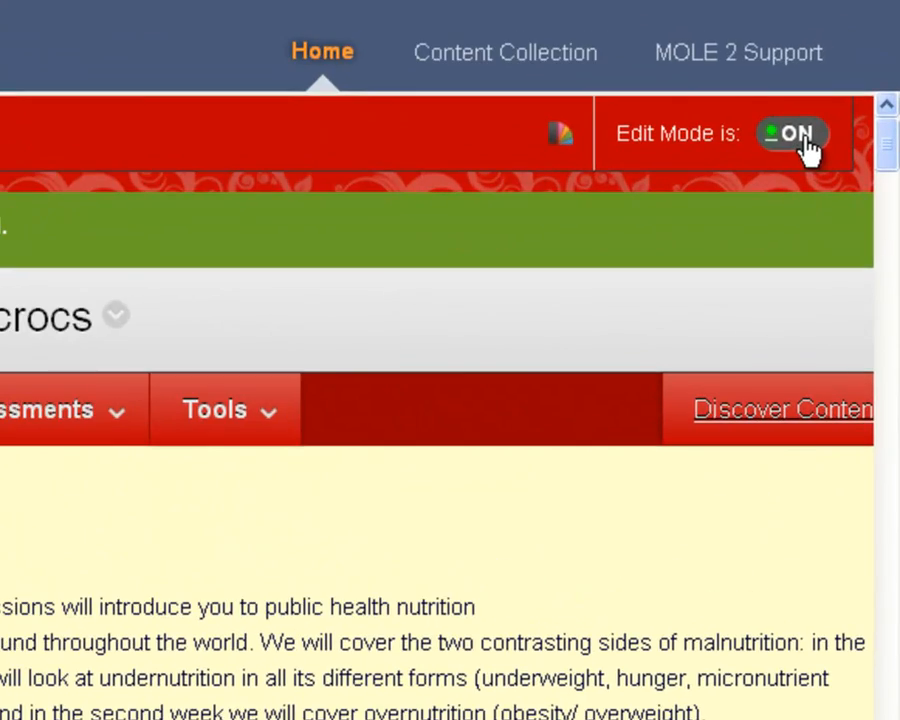
# Turn edit mode off, go to the module's Introduction page and review its text and the "Report a problem / make a suggestion" section.
pyautogui.click(803, 126)
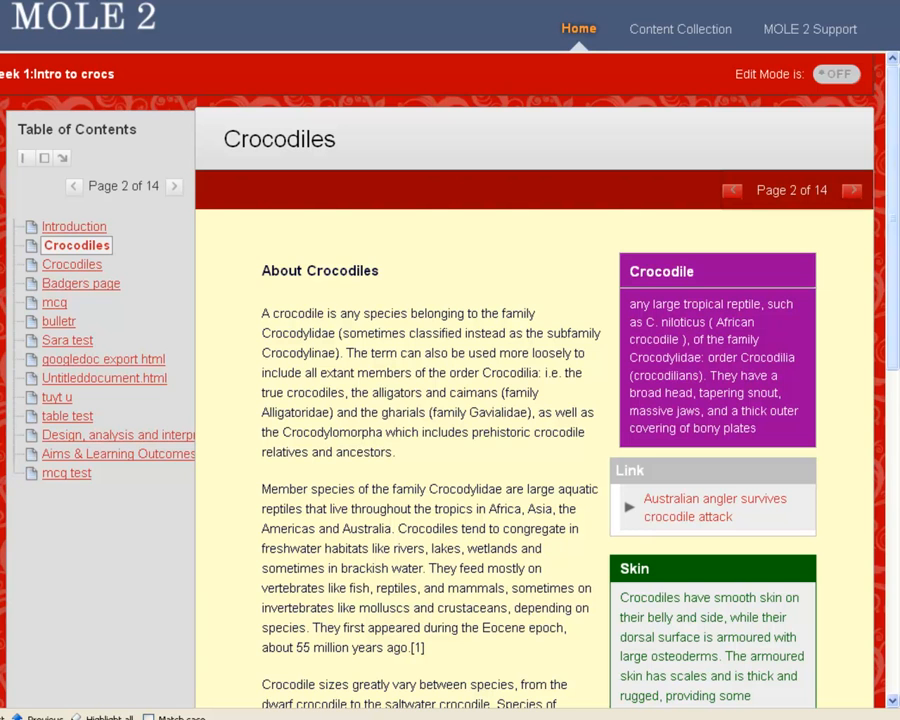
pyautogui.click(735, 192)
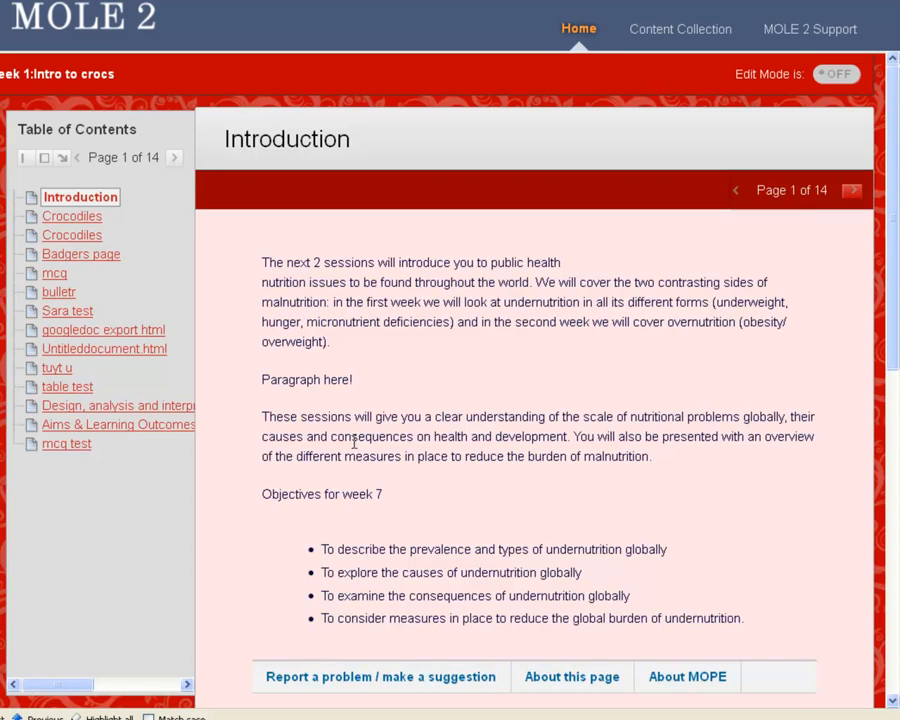
pyautogui.scroll(-5, 345, 450)
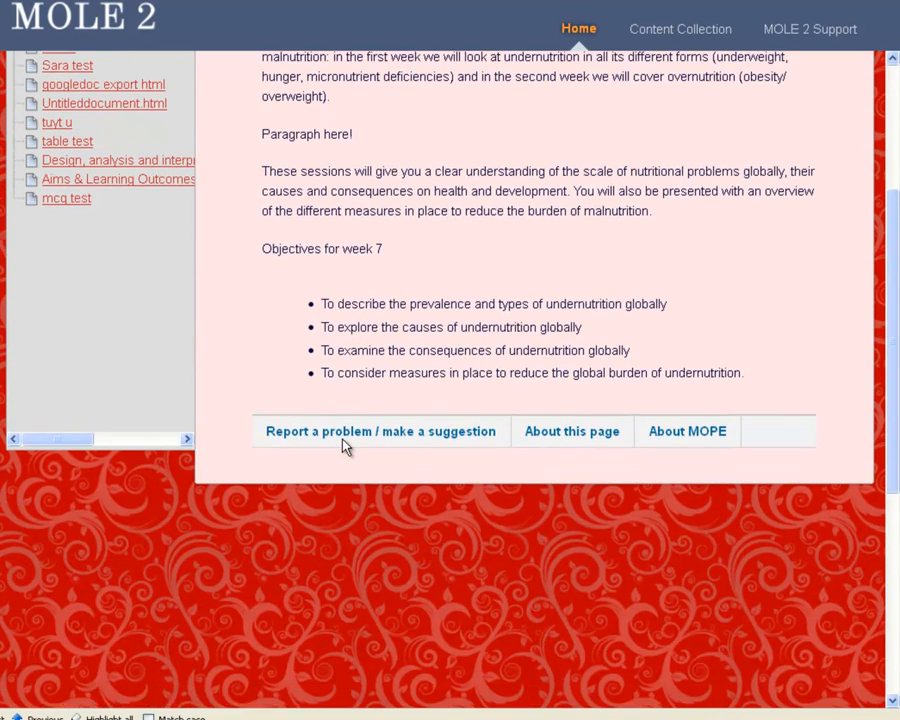
pyautogui.scroll(5, 343, 441)
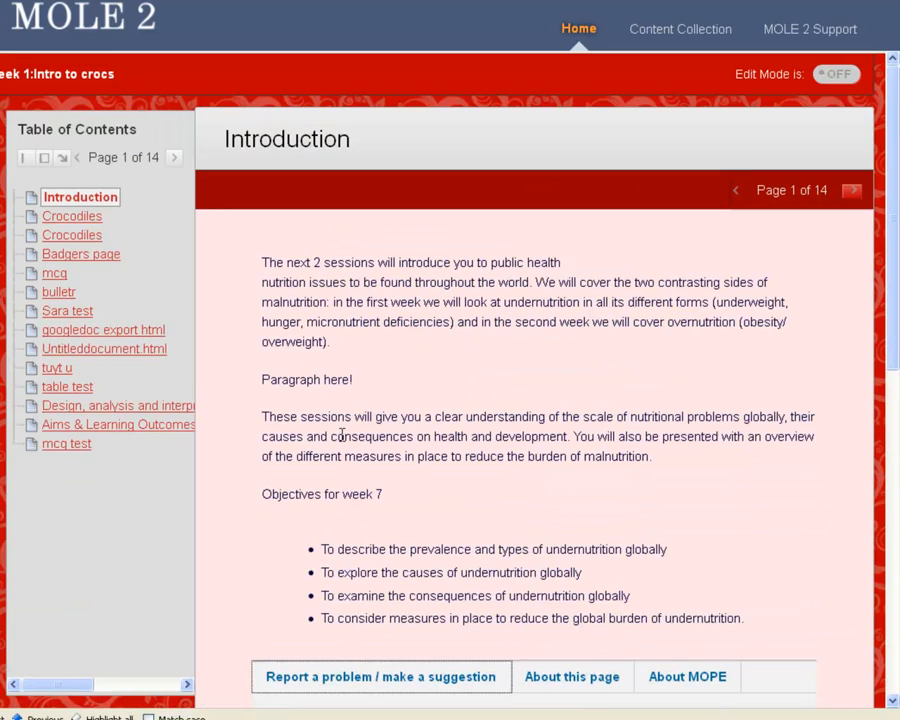
pyautogui.scroll(-5, 341, 437)
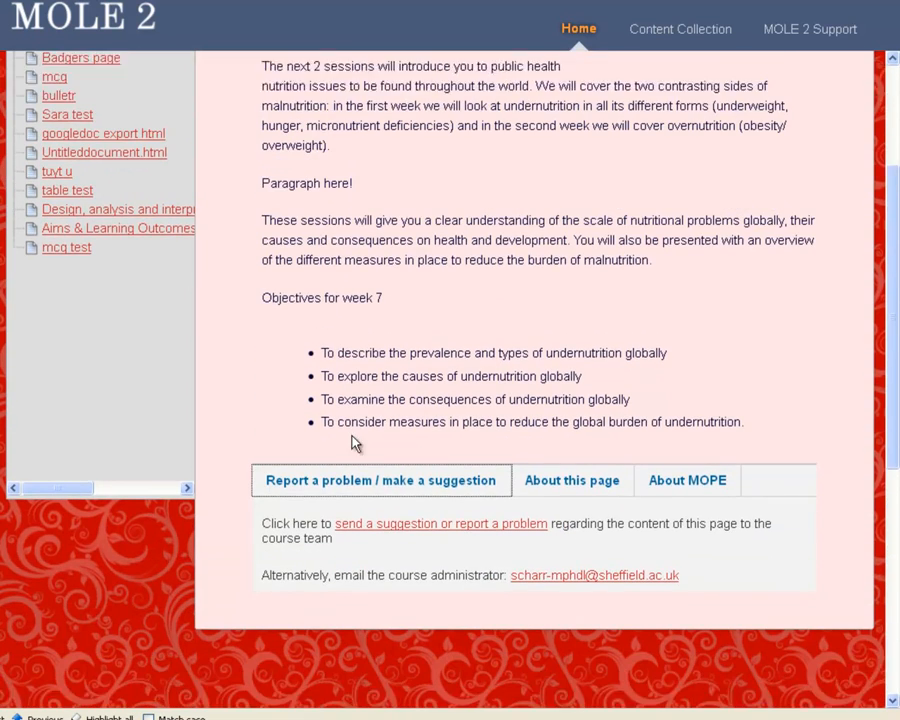